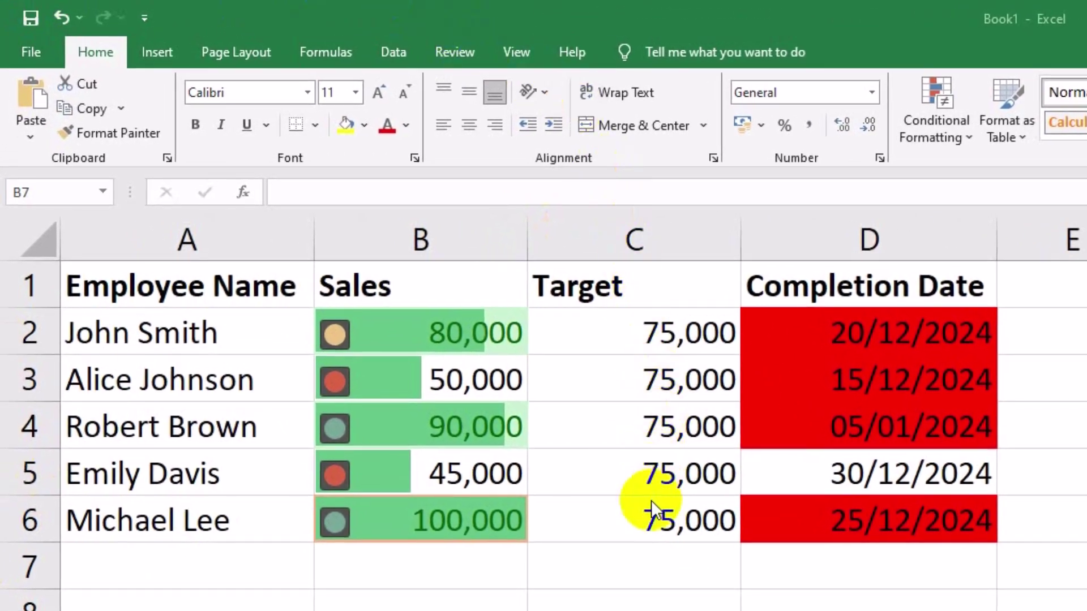
- Check Sales cells B2, B6 and dates D6, D5, then clear all conditional formatting from the sheet
{"action": "left_click", "coordinate": [511, 330]}
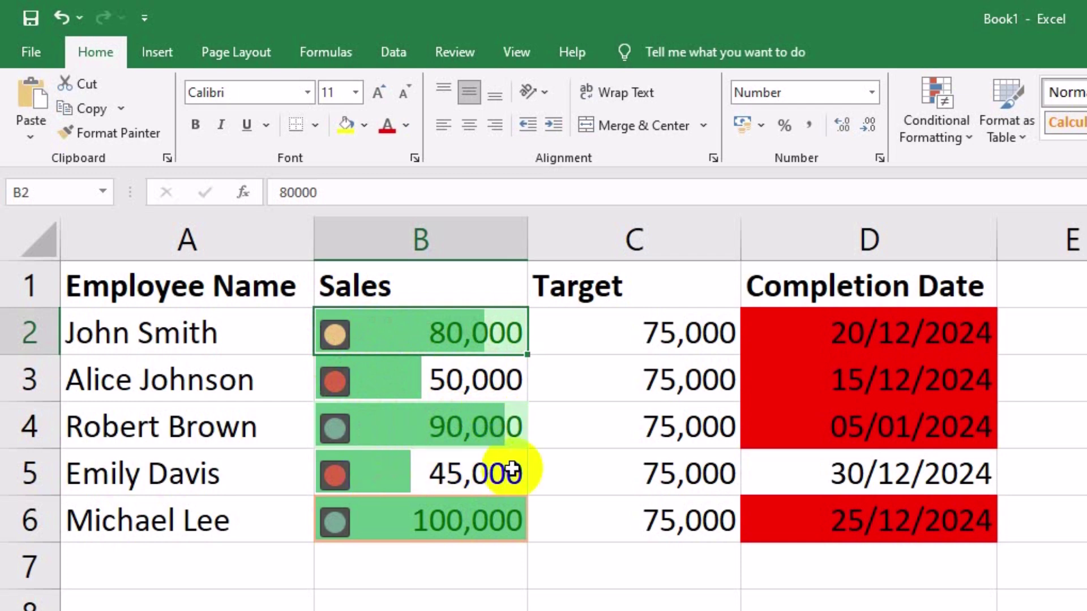
{"action": "left_click", "coordinate": [483, 524]}
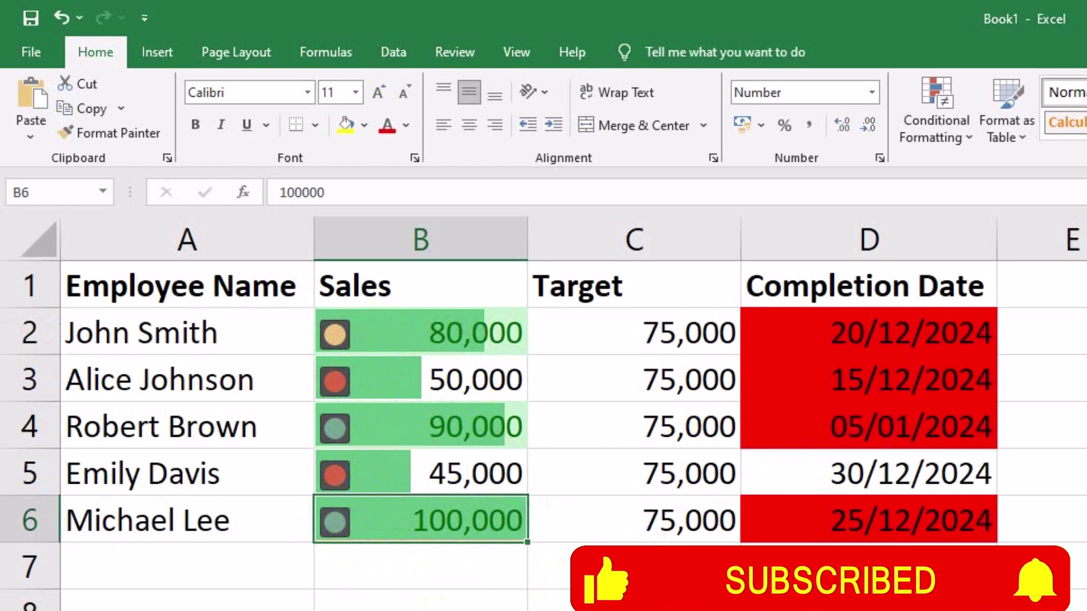
{"action": "left_click", "coordinate": [827, 512]}
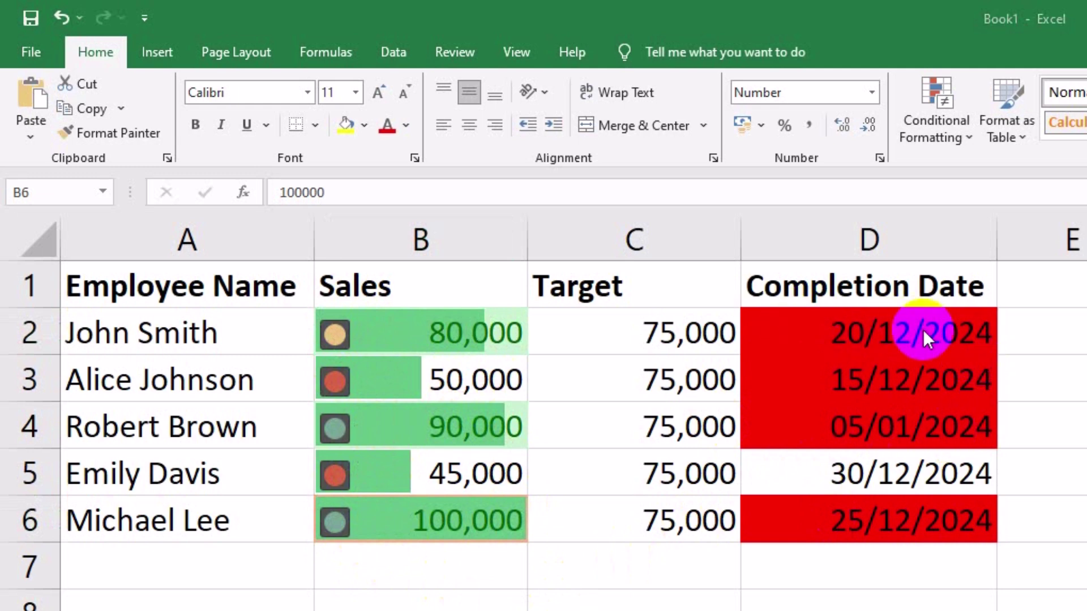
{"action": "left_click", "coordinate": [851, 476]}
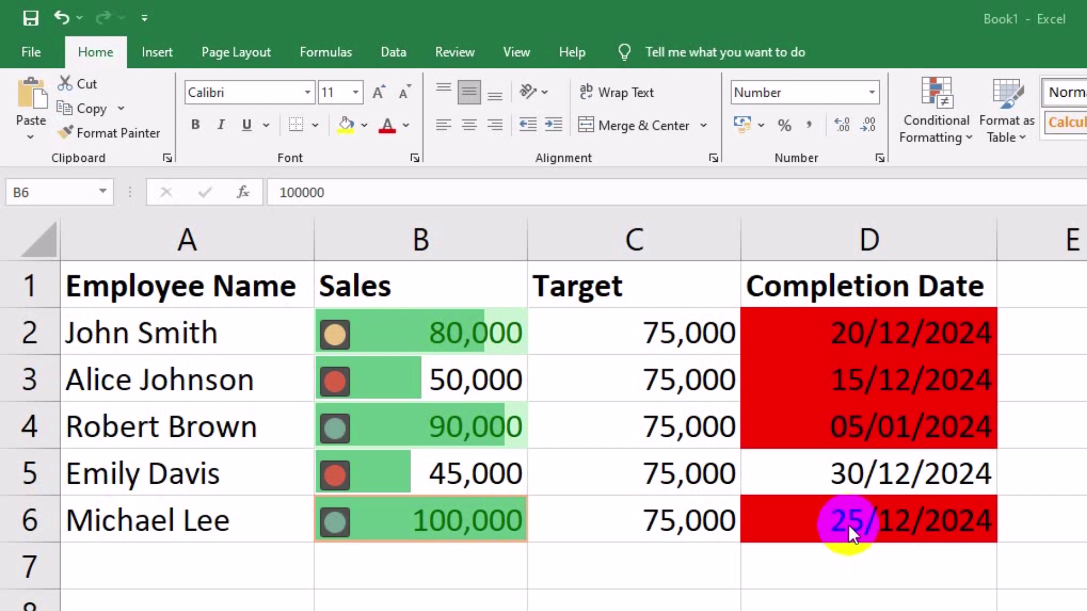
{"action": "left_click", "coordinate": [746, 491]}
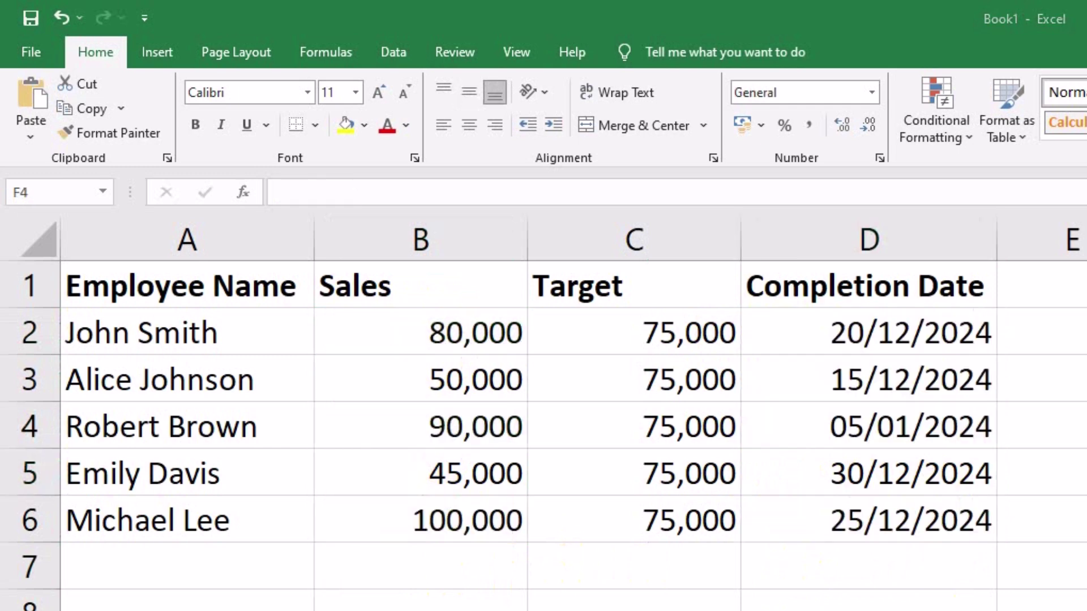
- Undo the accidental fill of the A1 heading and select the Sales values B2:B6
{"action": "left_click", "coordinate": [140, 285]}
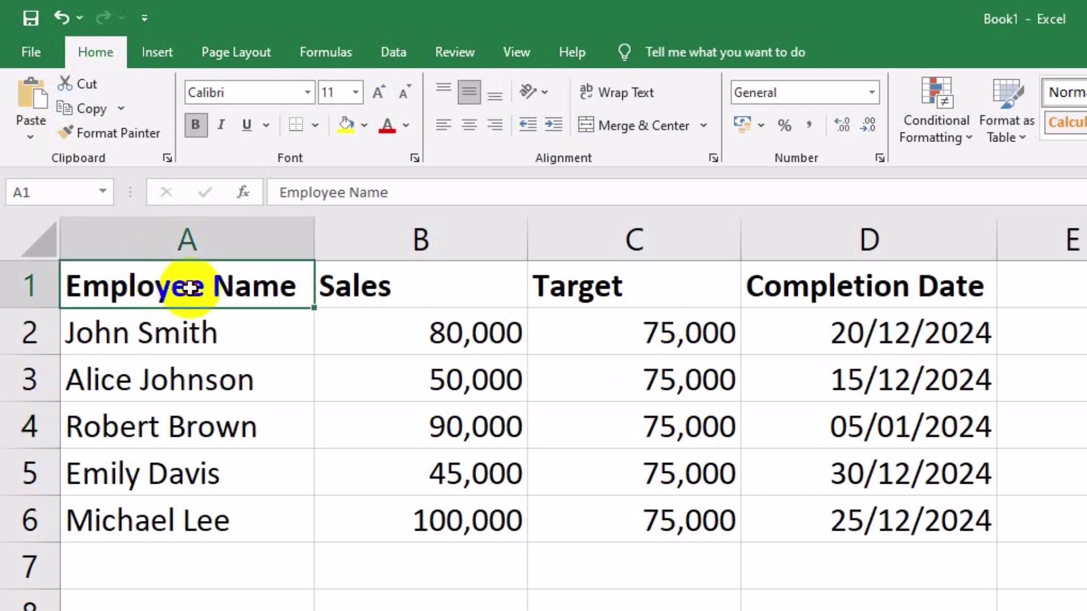
{"action": "left_click_drag", "start_coordinate": [313, 307], "coordinate": [248, 277]}
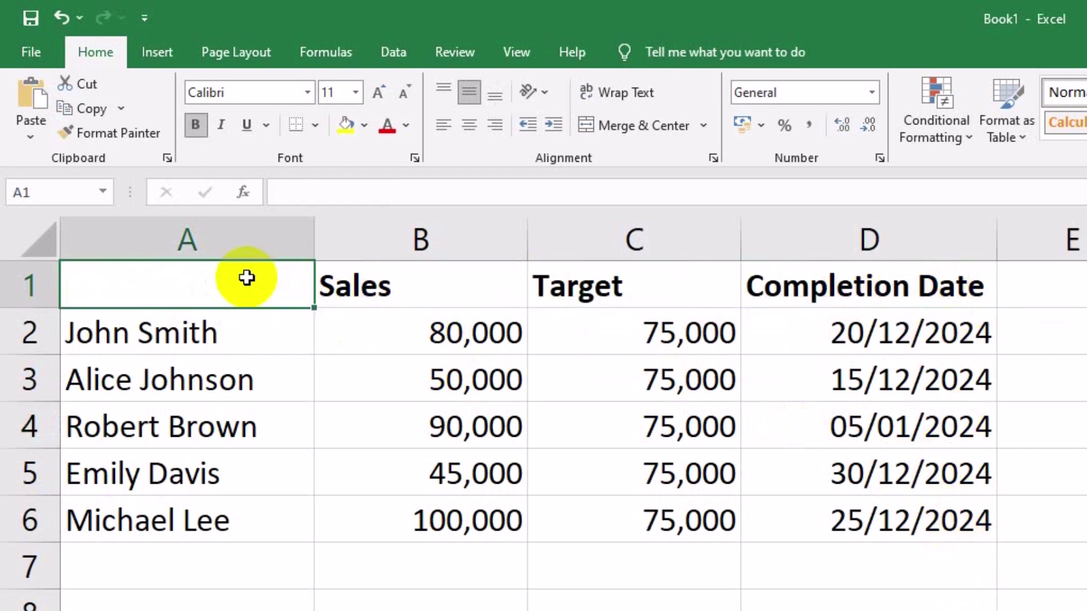
{"action": "key", "text": "ctrl+z"}
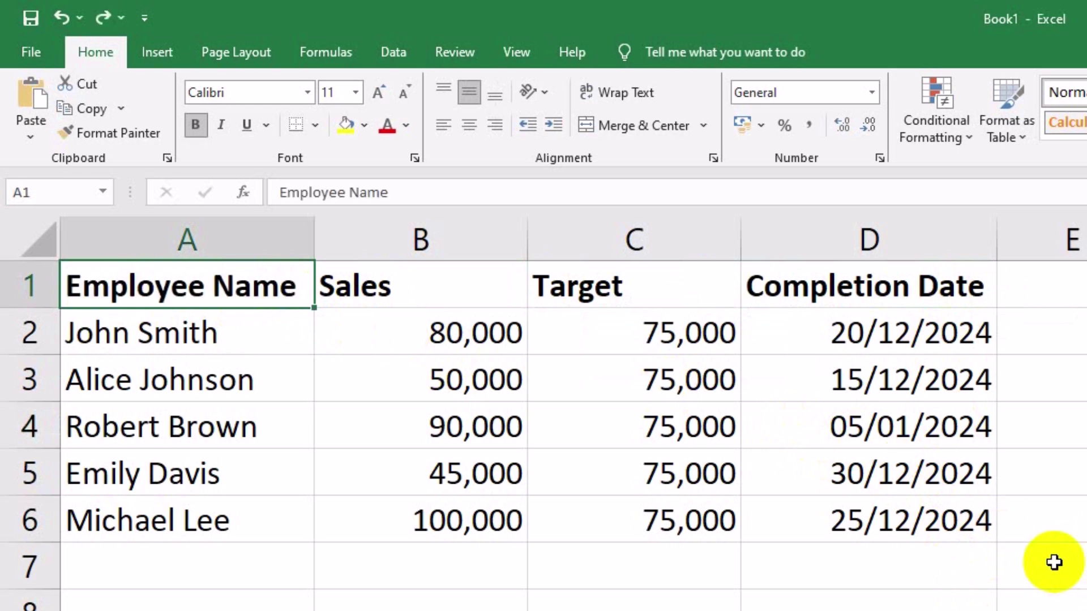
{"action": "left_click", "coordinate": [861, 603]}
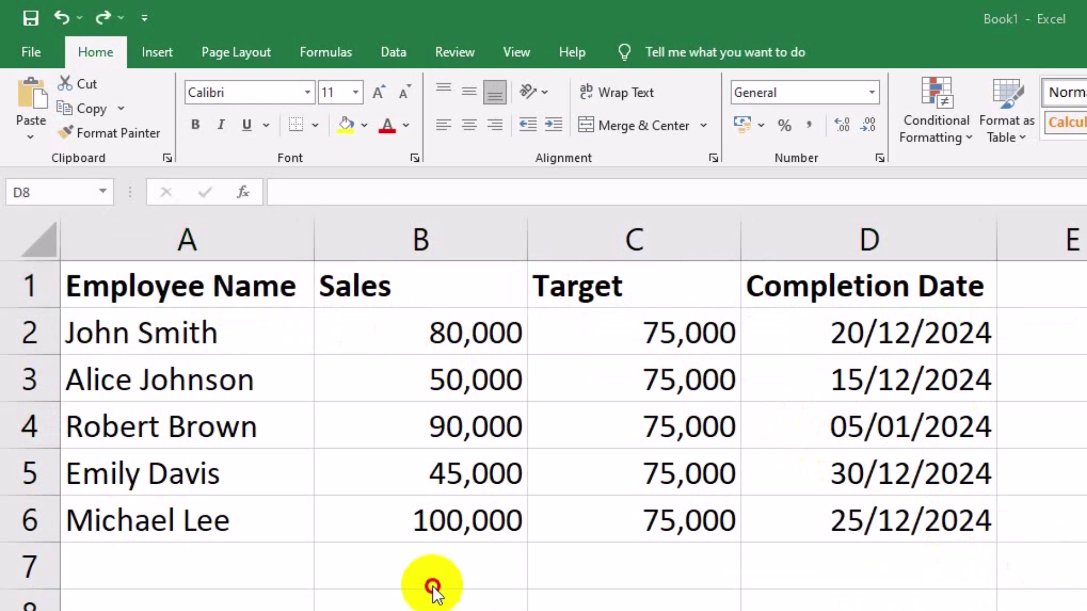
{"action": "left_click", "coordinate": [388, 331]}
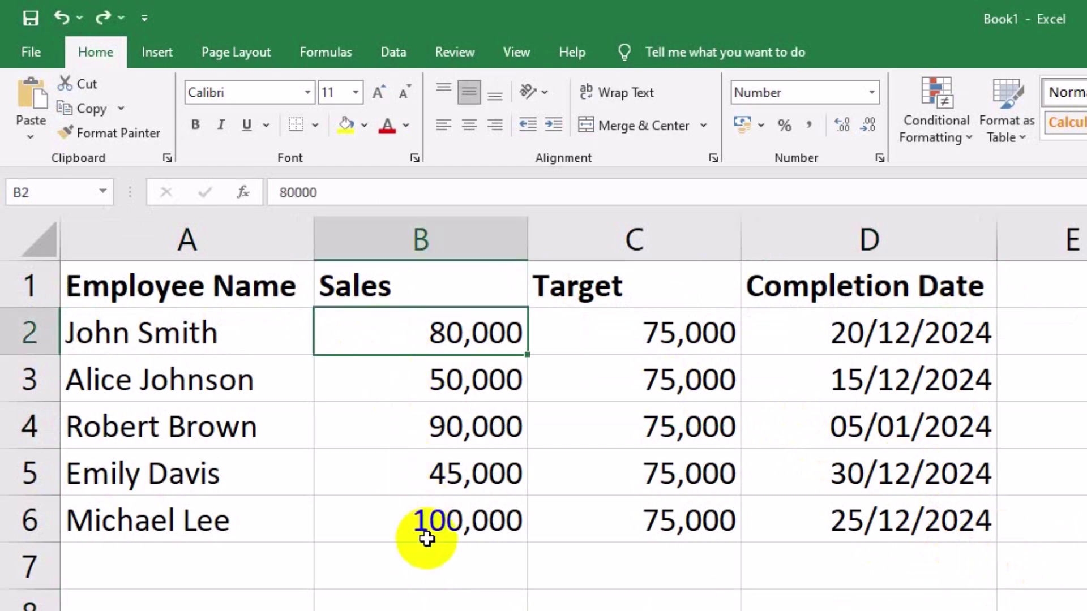
{"action": "left_click", "coordinate": [426, 520], "text": "shift"}
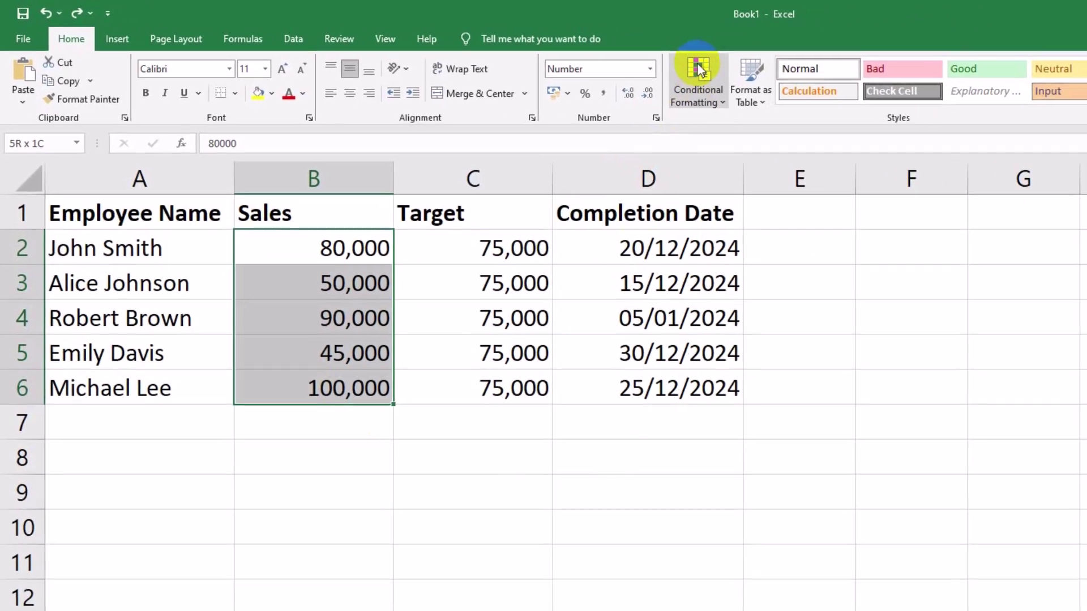
- Highlight Sales greater than 75000 with Green Fill with Dark Green Text, checking B2 and B4
{"action": "left_click", "coordinate": [698, 63]}
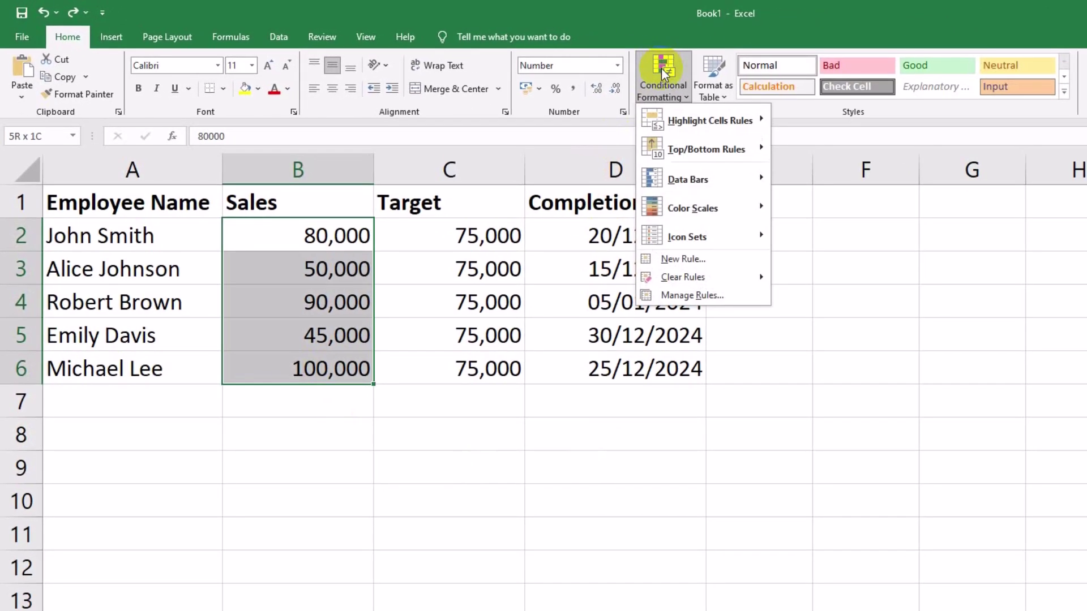
{"action": "mouse_move", "coordinate": [756, 120]}
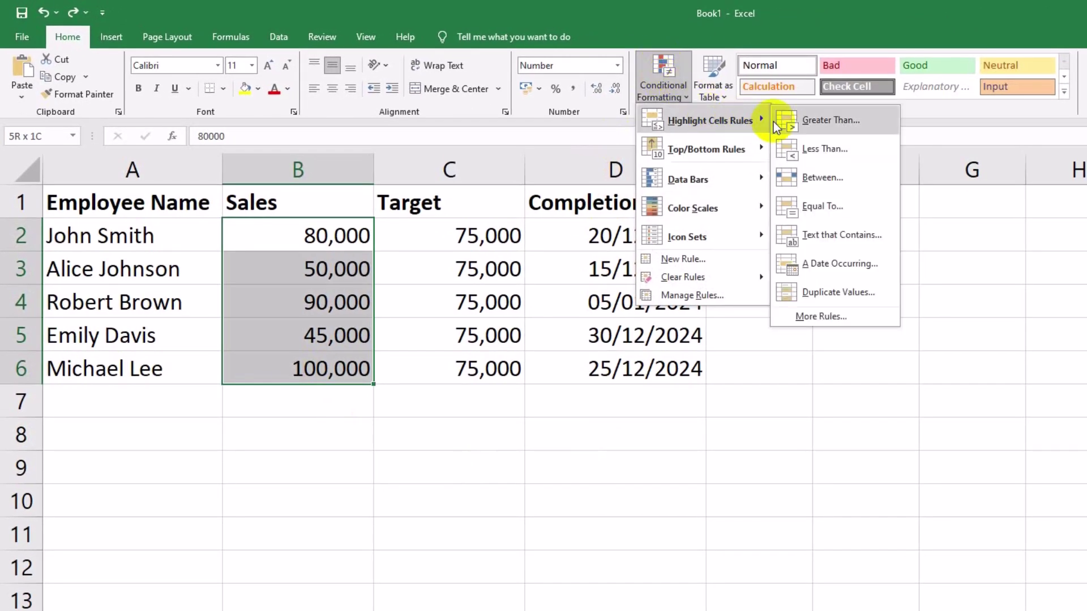
{"action": "left_click", "coordinate": [839, 123]}
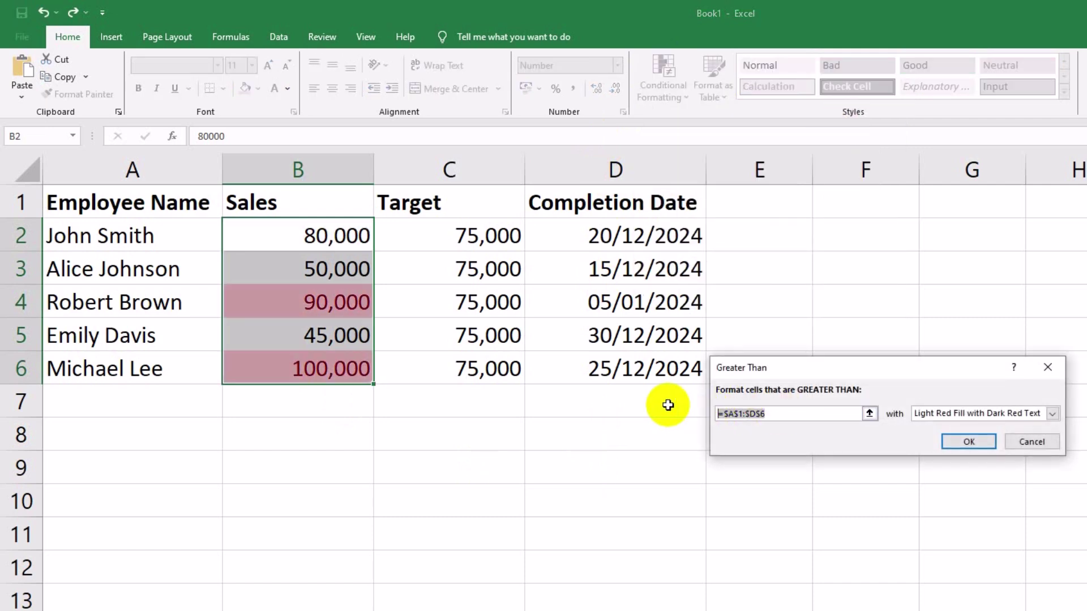
{"action": "type", "text": "7500"}
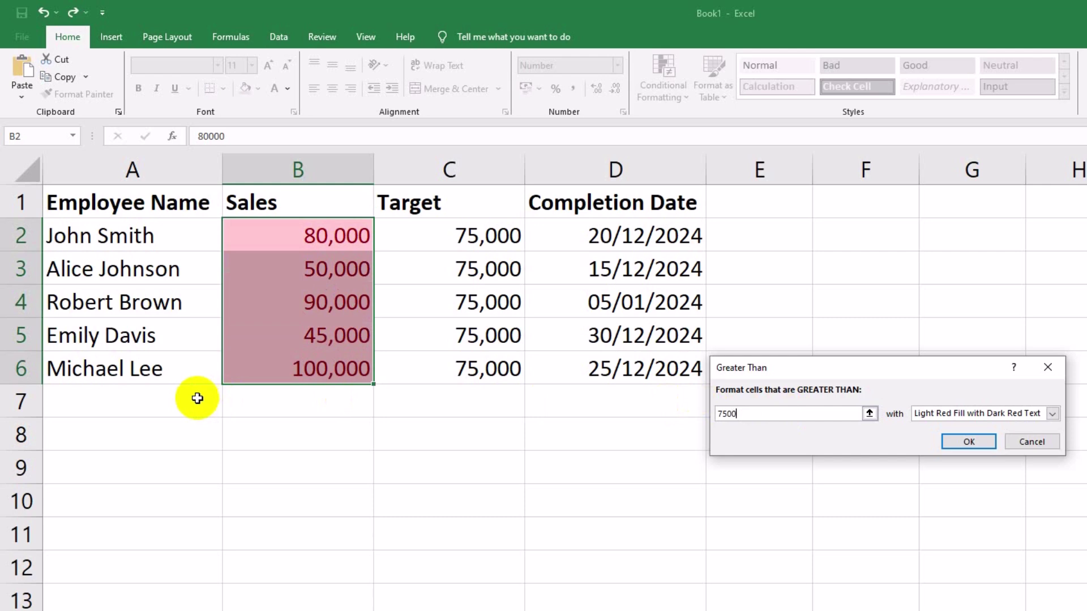
{"action": "type", "text": "0"}
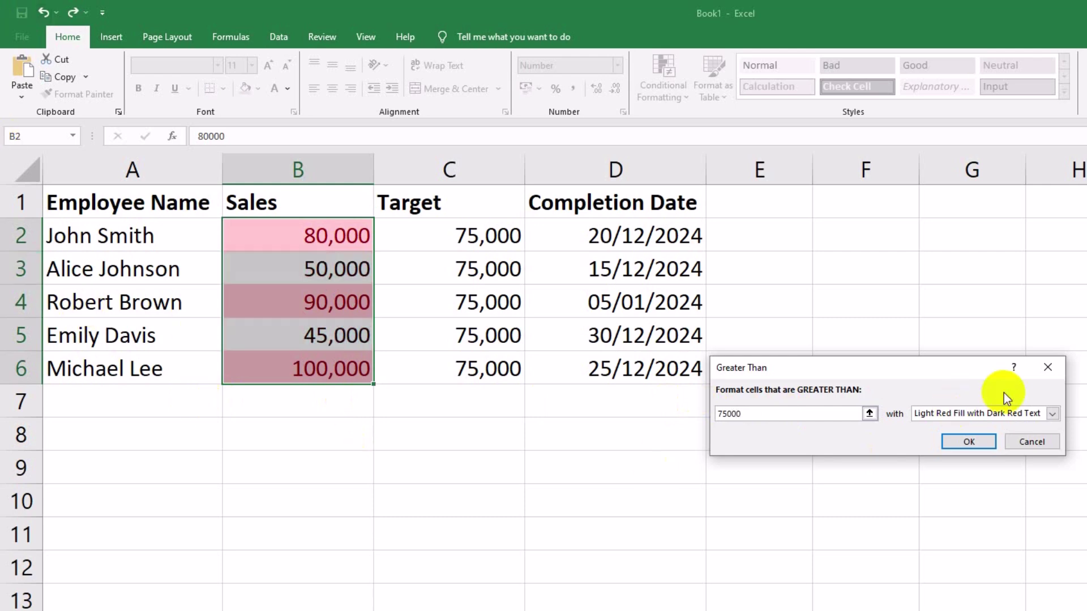
{"action": "left_click", "coordinate": [990, 412]}
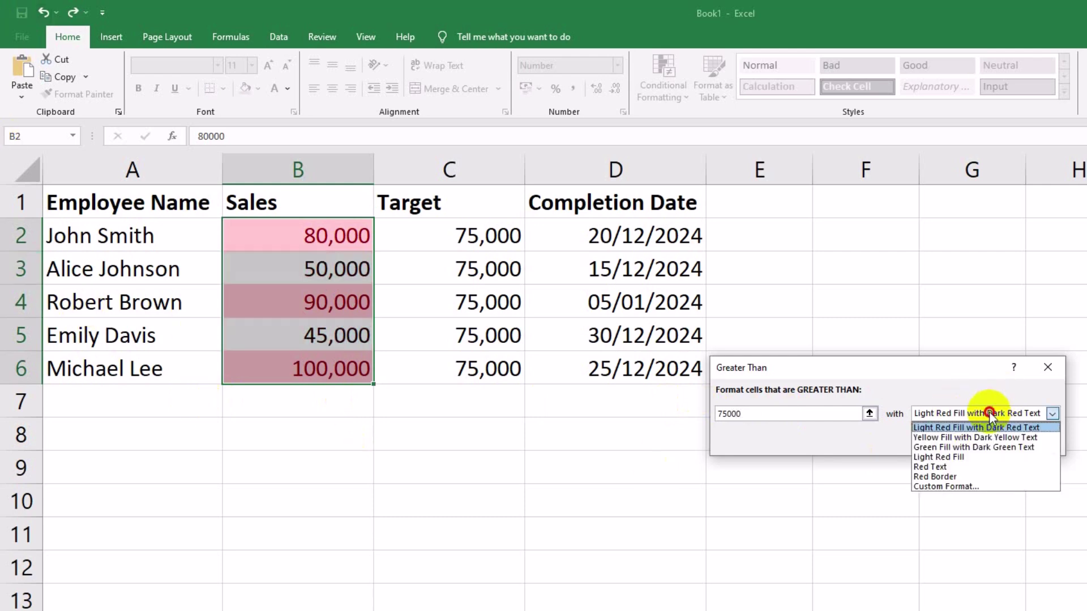
{"action": "left_click", "coordinate": [987, 450]}
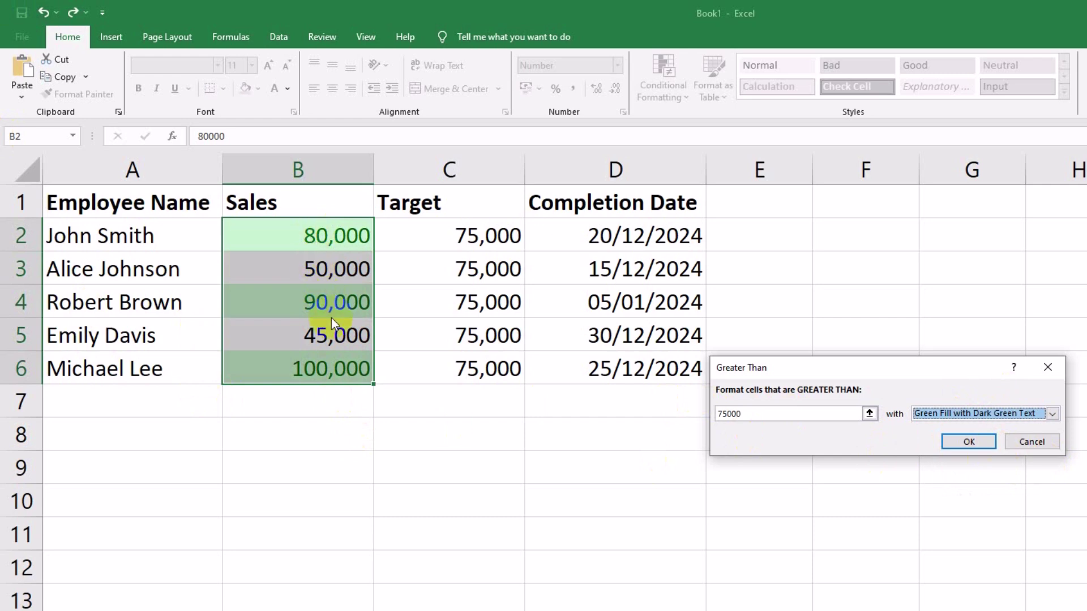
{"action": "left_click", "coordinate": [970, 442]}
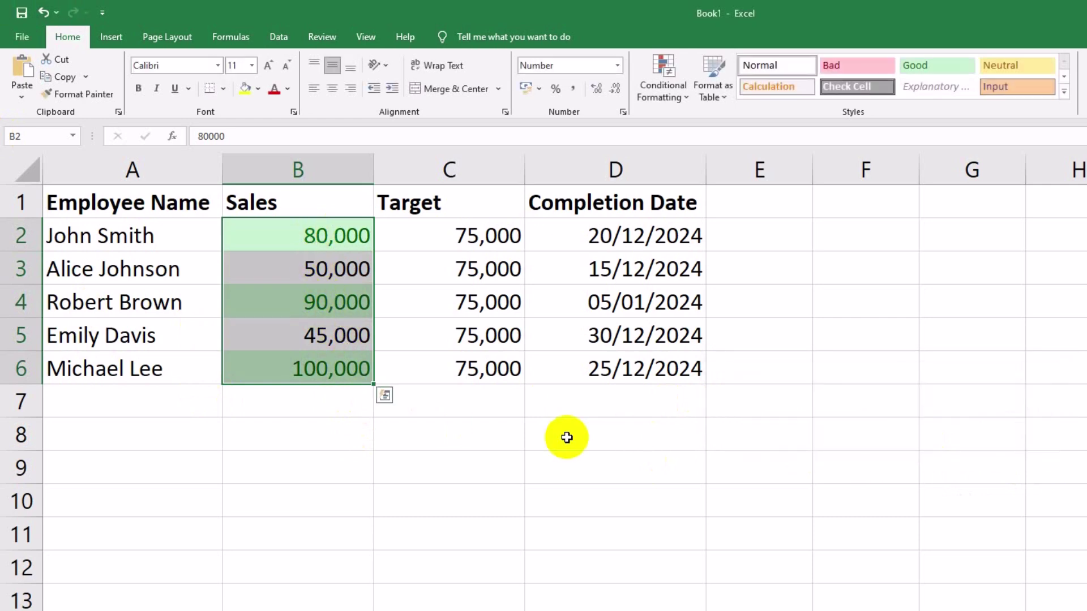
{"action": "left_click", "coordinate": [304, 270]}
{"action": "left_click", "coordinate": [243, 237]}
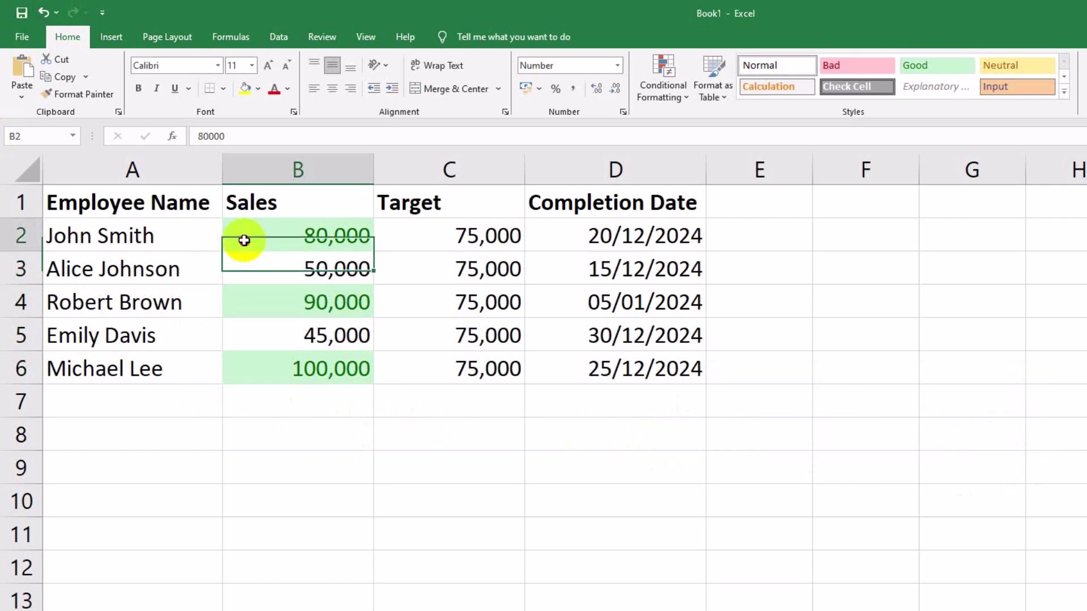
{"action": "left_click", "coordinate": [245, 307]}
- Select the Completion Dates D2:D6 and start a new conditional formatting rule for them
{"action": "left_click", "coordinate": [247, 368]}
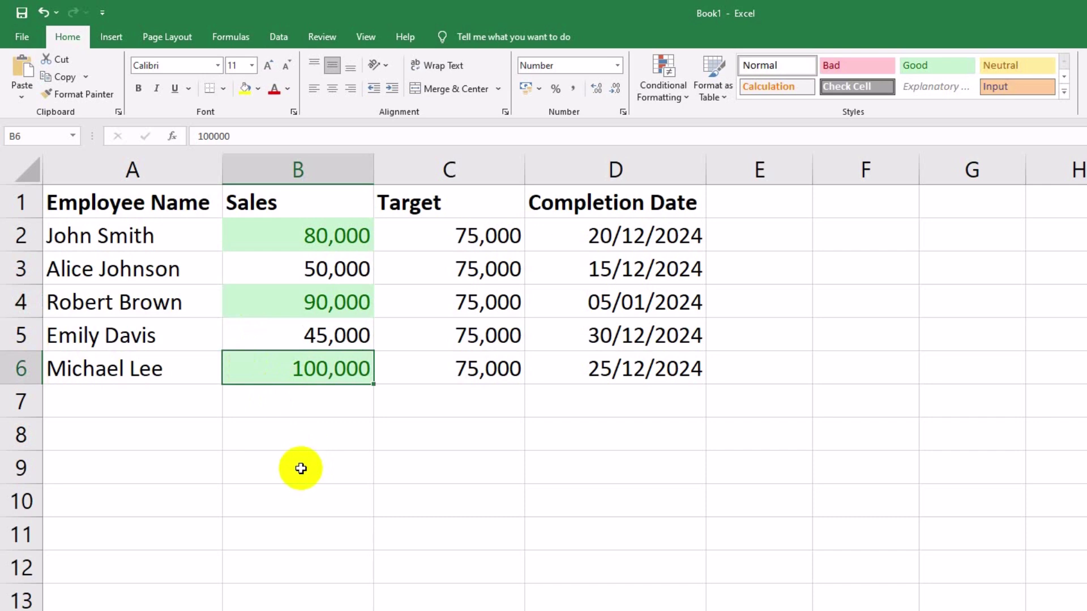
{"action": "left_click", "coordinate": [559, 240]}
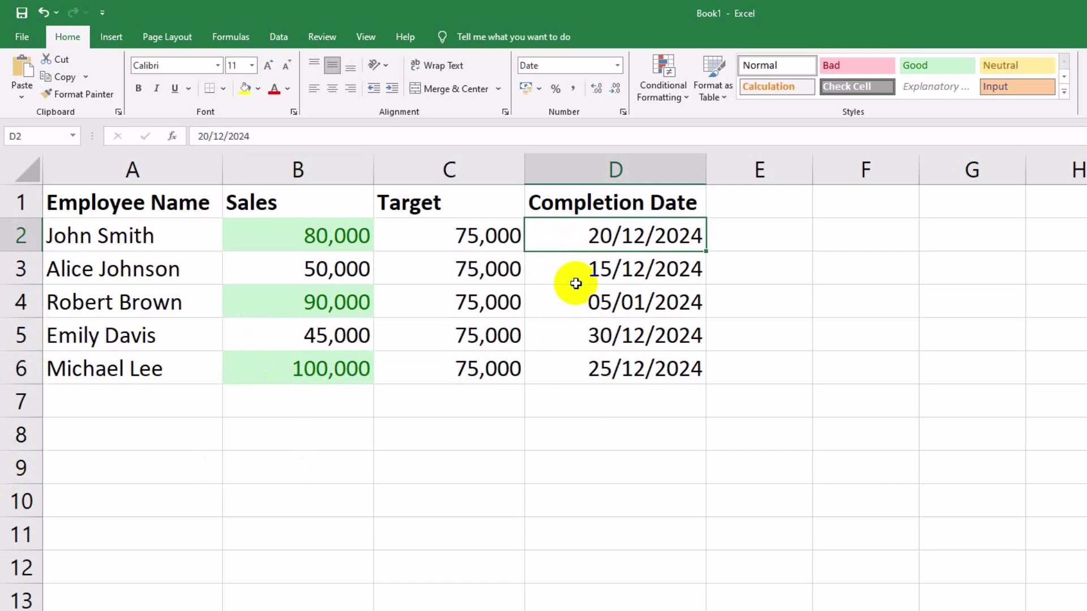
{"action": "left_click", "coordinate": [573, 365], "text": "shift"}
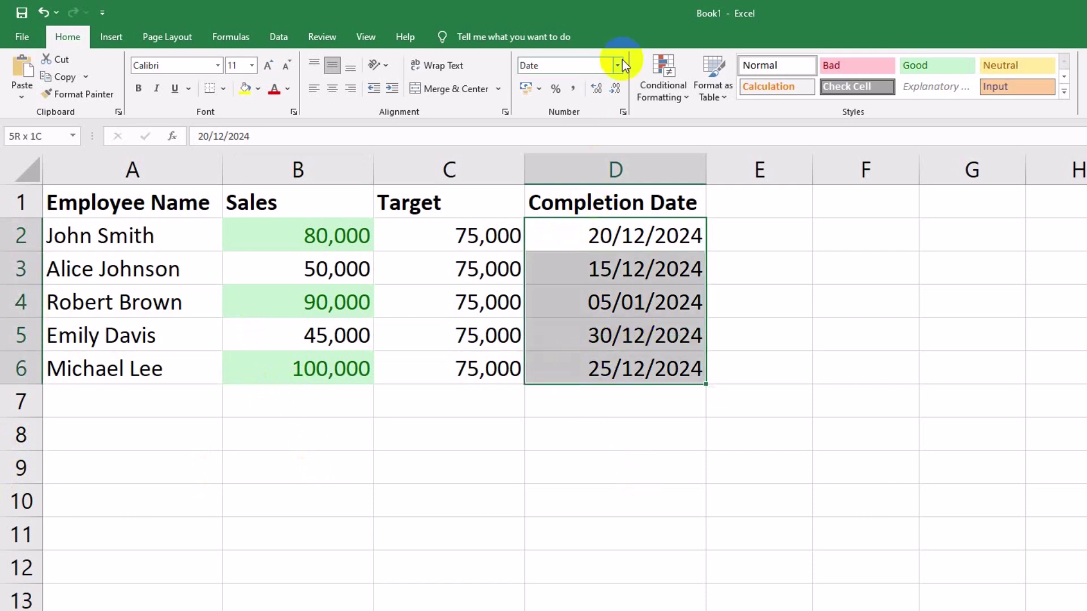
{"action": "left_click", "coordinate": [657, 68]}
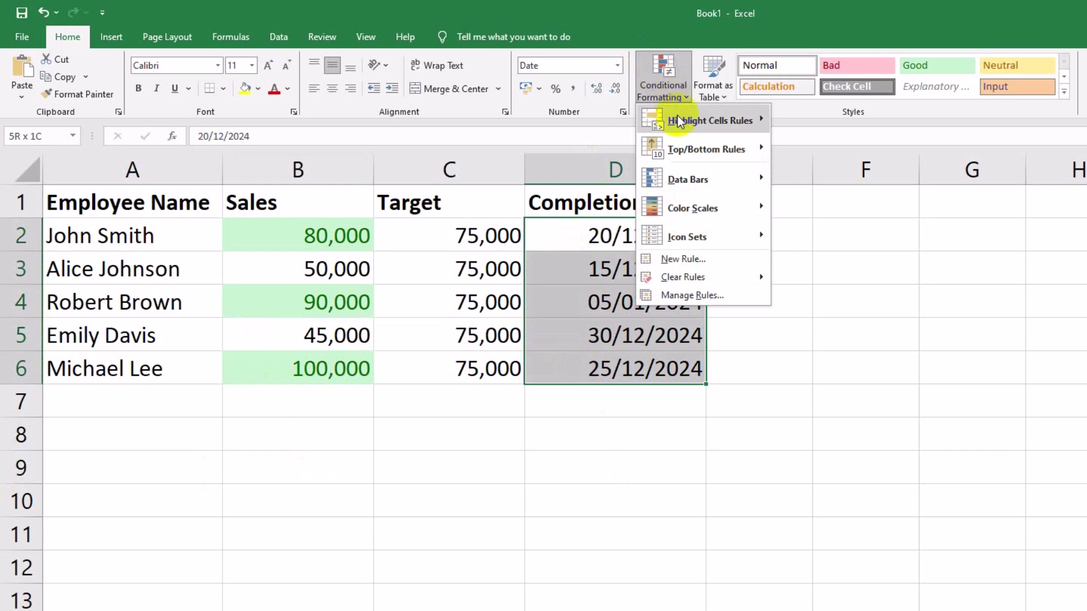
{"action": "left_click", "coordinate": [683, 260]}
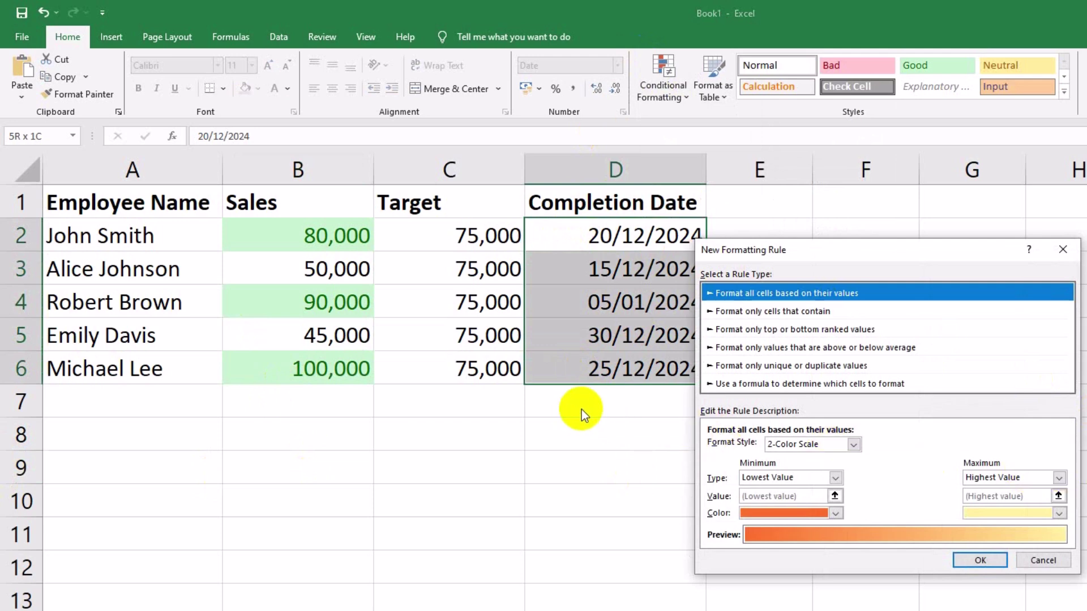
- Switch the rule type to a formula and paste =D2<TODAY() as its condition
{"action": "left_click", "coordinate": [848, 385]}
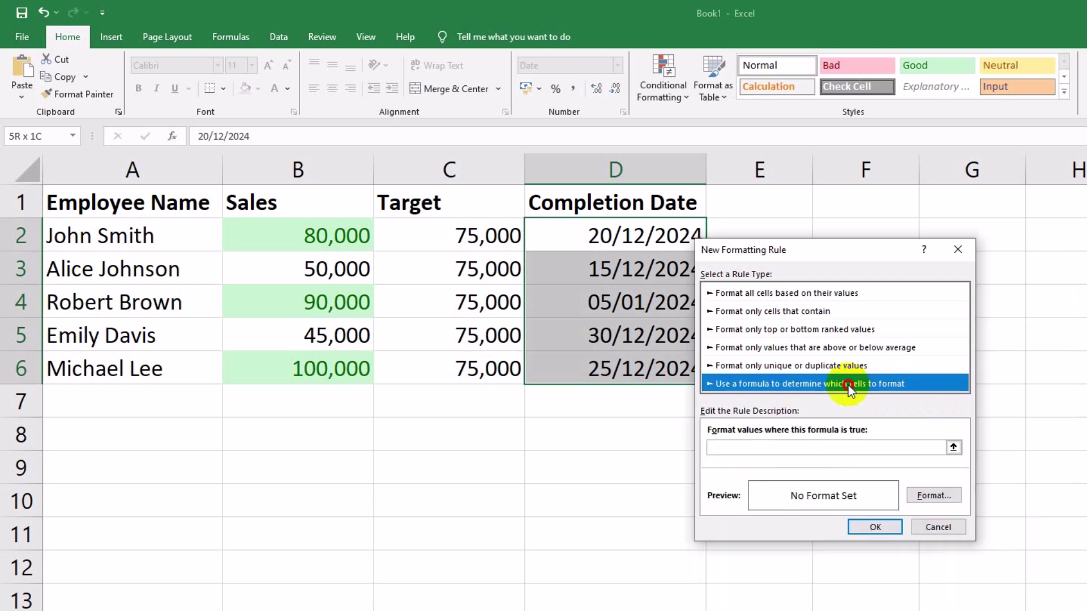
{"action": "left_click", "coordinate": [729, 443]}
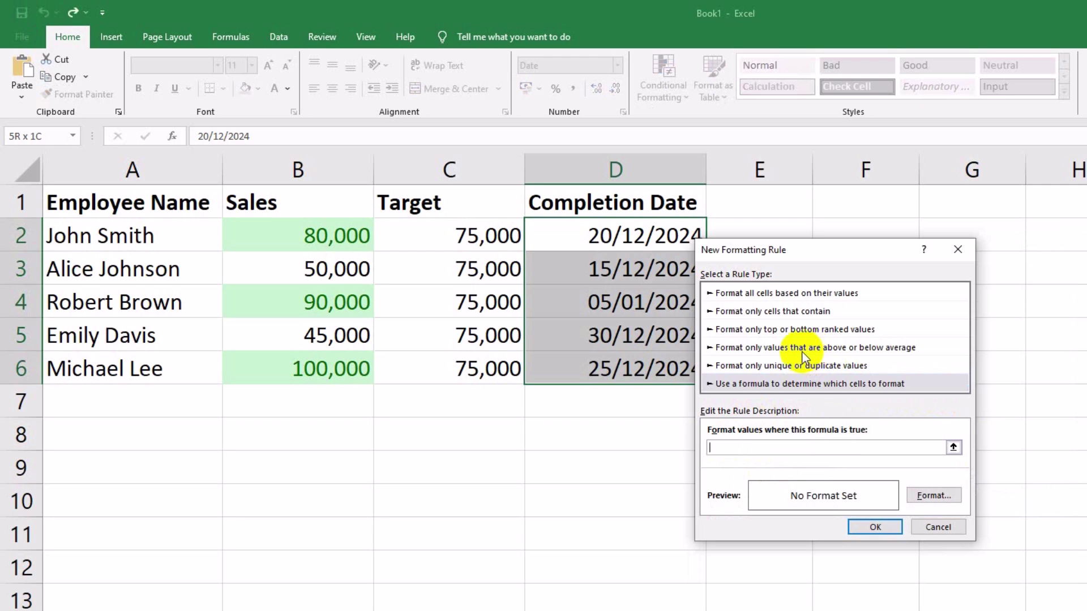
{"action": "type", "text": "=D2<TODAY()"}
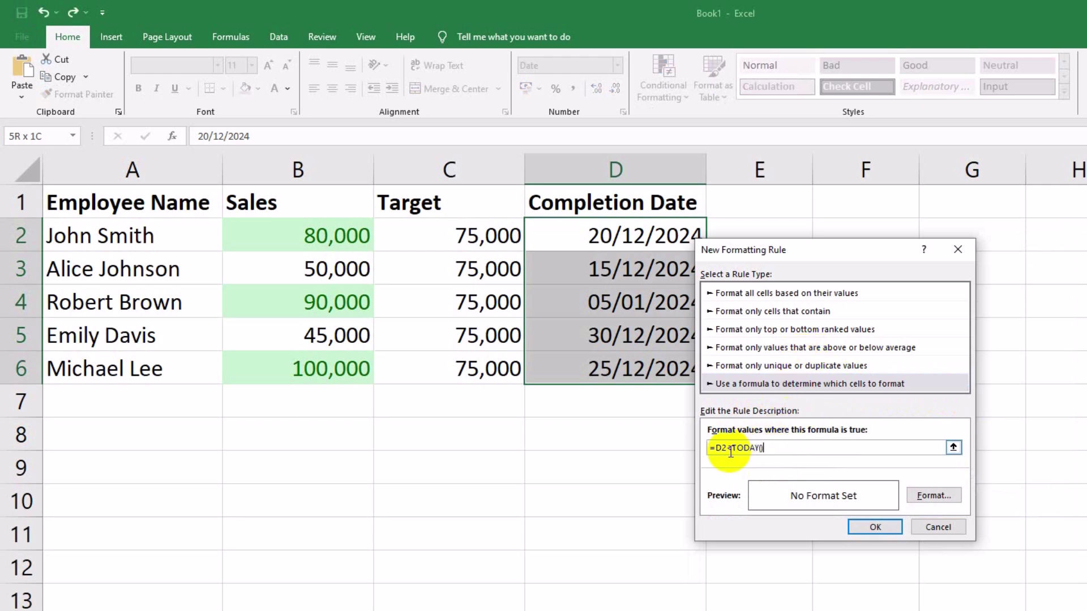
{"action": "left_click_drag", "start_coordinate": [727, 447], "coordinate": [717, 450]}
{"action": "left_click_drag", "start_coordinate": [763, 449], "coordinate": [741, 449]}
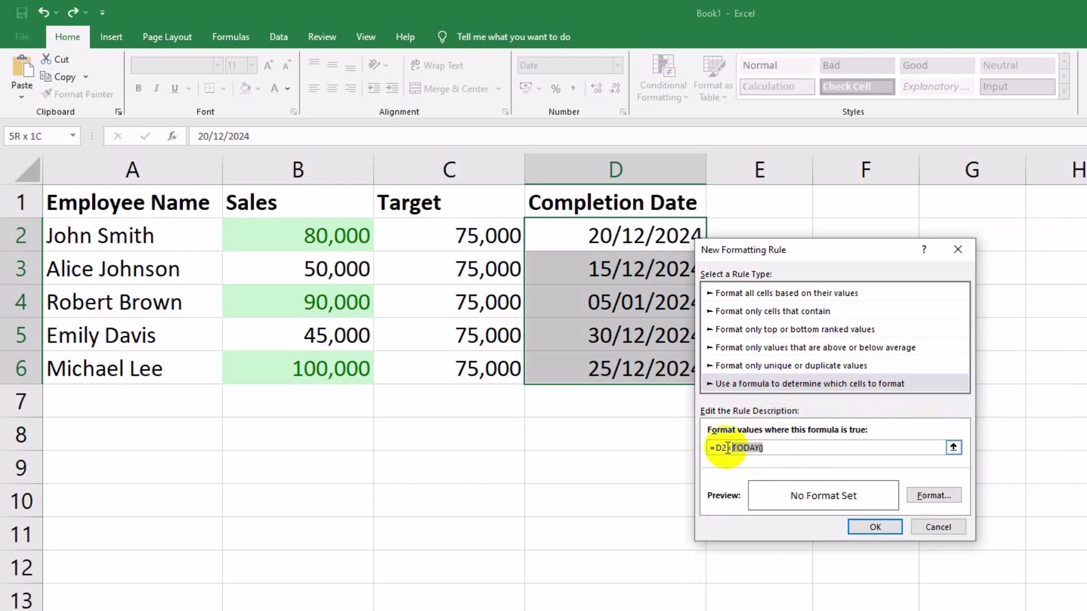
- Set the rule's format to a solid red background fill
{"action": "left_click", "coordinate": [934, 499]}
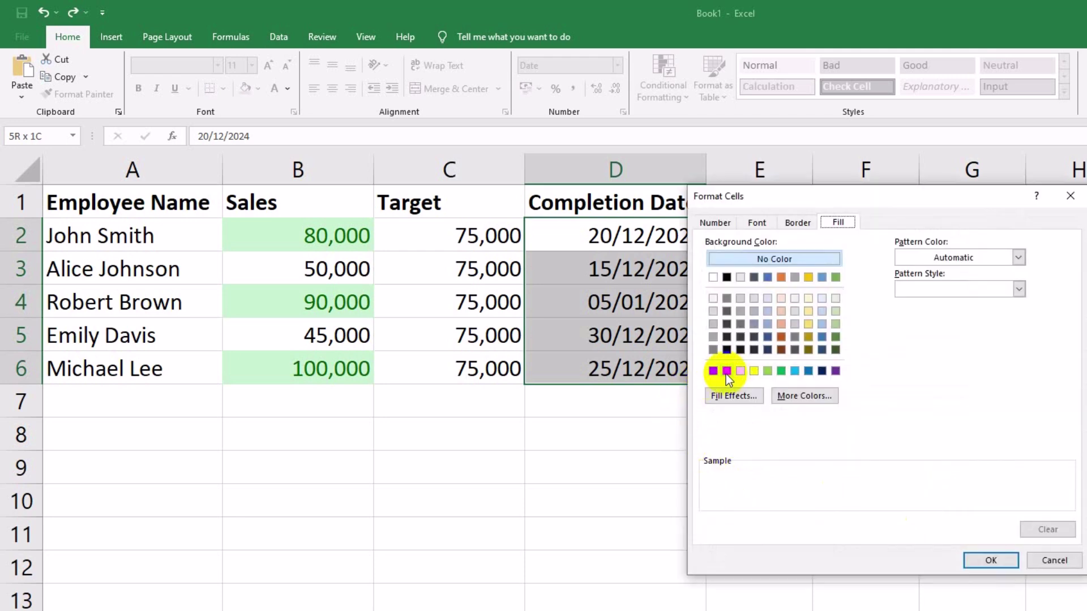
{"action": "left_click", "coordinate": [728, 372]}
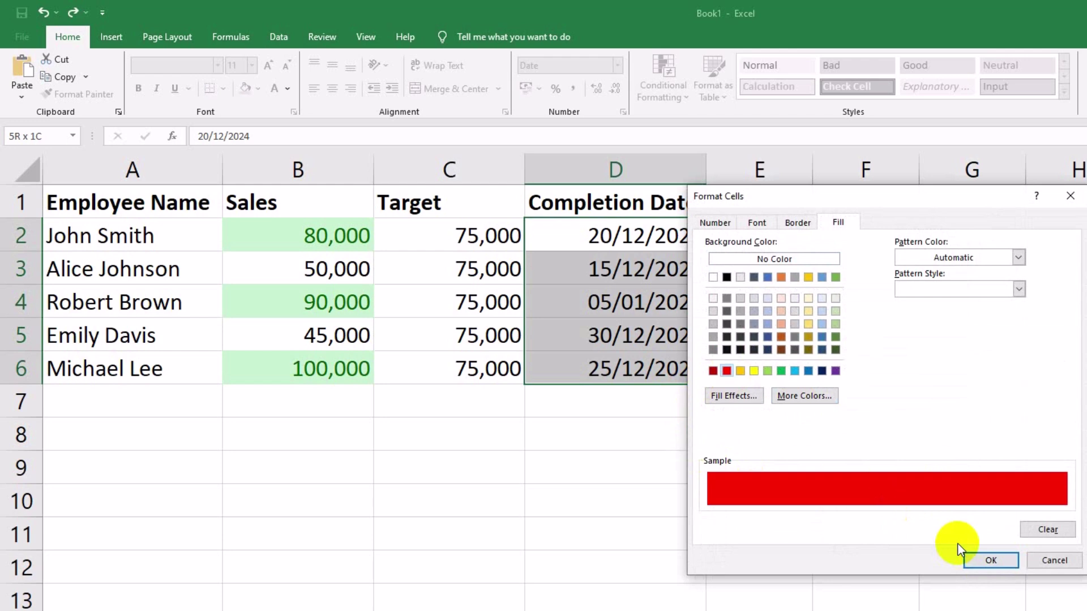
{"action": "left_click", "coordinate": [980, 560]}
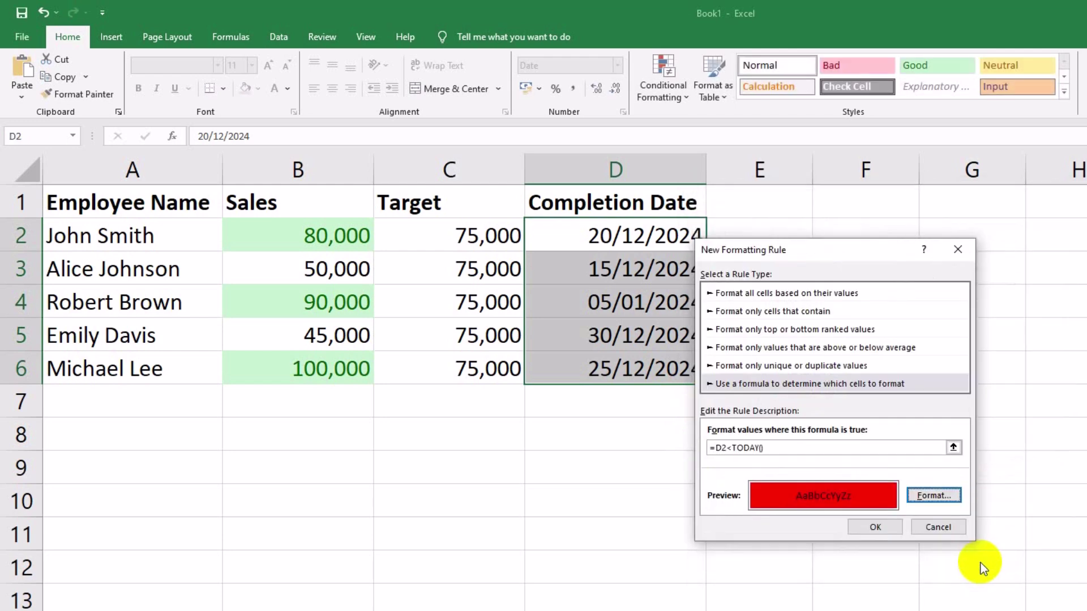
- Apply the past-due rule and check the red dates 20/12/2024, 15/12/2024, 05/01/2024 and 25/12/2024
{"action": "left_click", "coordinate": [881, 528]}
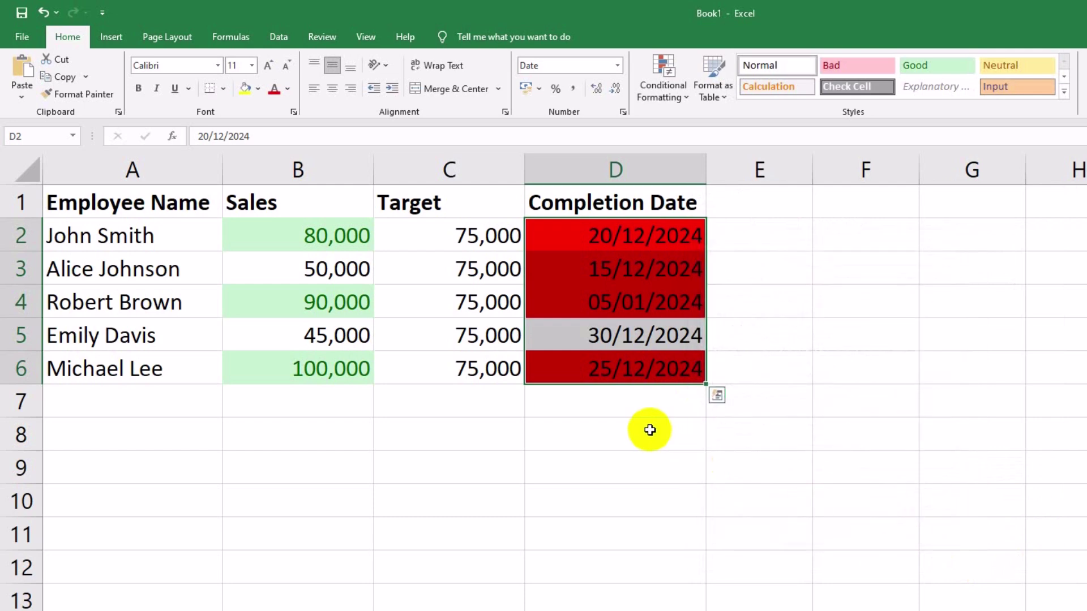
{"action": "left_click", "coordinate": [650, 431]}
{"action": "left_click", "coordinate": [599, 243]}
{"action": "left_click", "coordinate": [597, 280]}
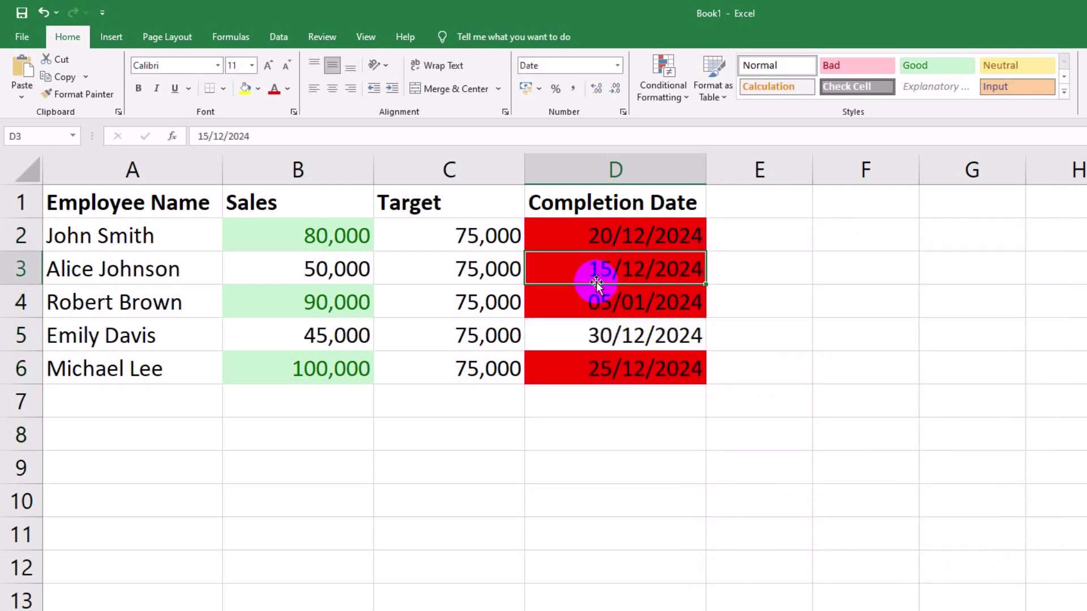
{"action": "left_click", "coordinate": [595, 303]}
{"action": "left_click", "coordinate": [596, 370]}
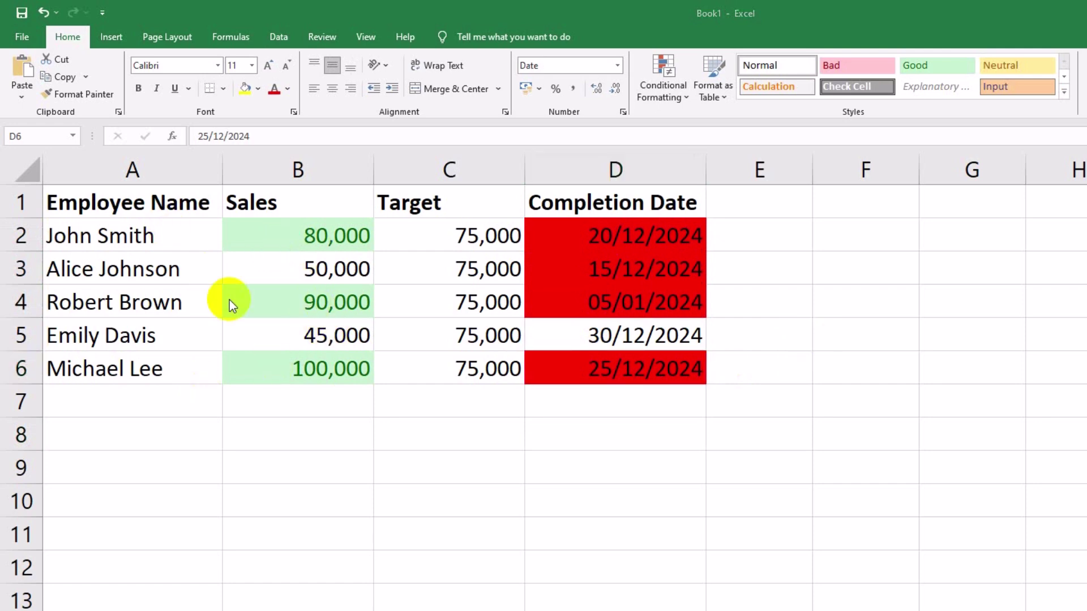
{"action": "left_click", "coordinate": [286, 236]}
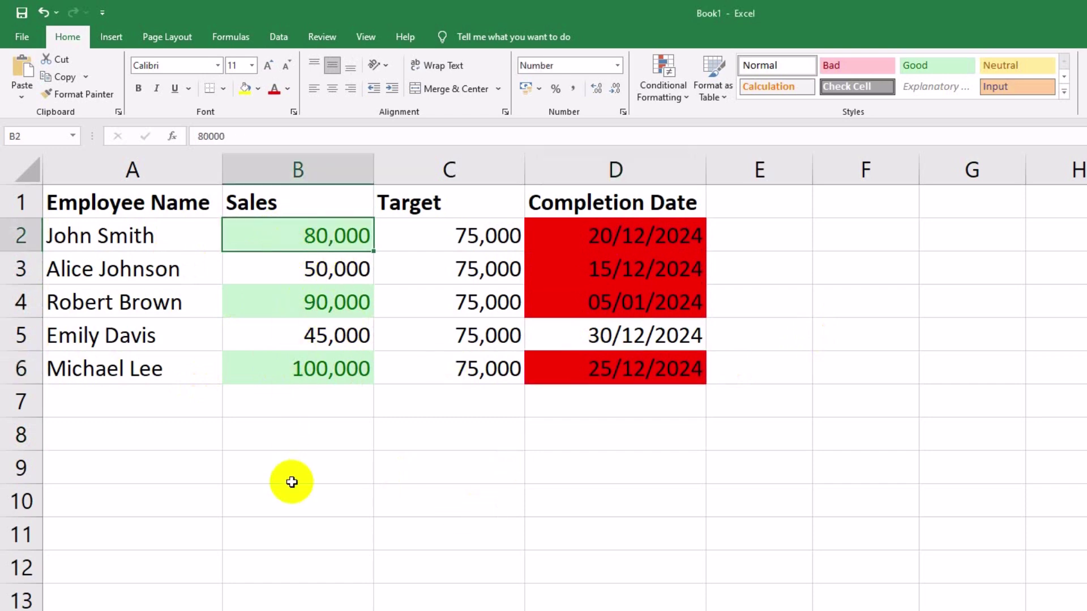
- Add Green Data Bar gradient fill to Sales B2:B6 and inspect the bars in C2 and B2
{"action": "left_click", "coordinate": [261, 371], "text": "shift"}
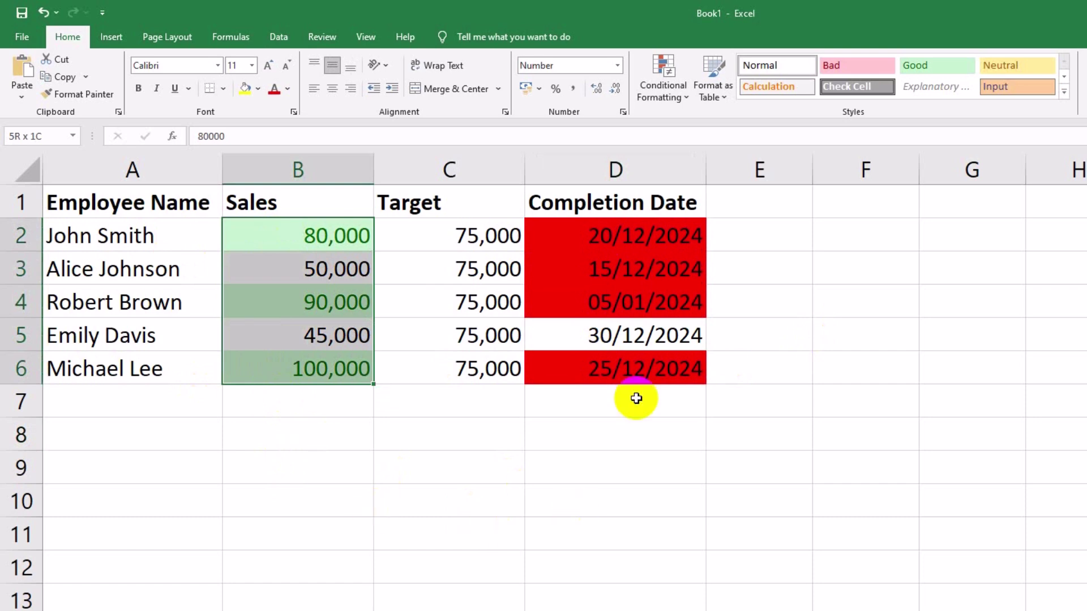
{"action": "left_click", "coordinate": [652, 75]}
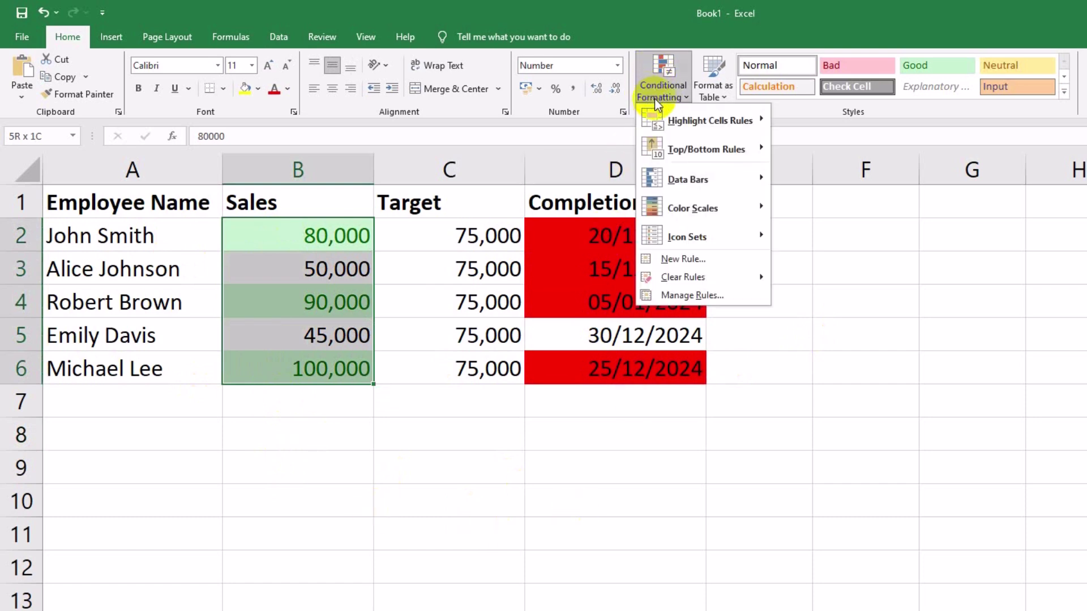
{"action": "mouse_move", "coordinate": [652, 181]}
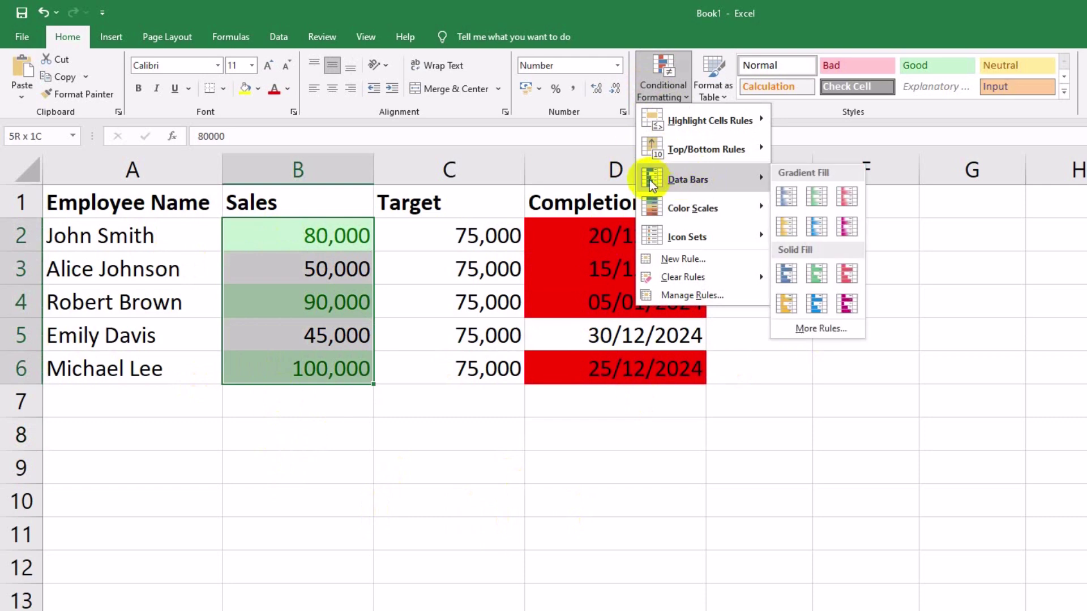
{"action": "left_click", "coordinate": [813, 195]}
{"action": "left_click", "coordinate": [438, 447]}
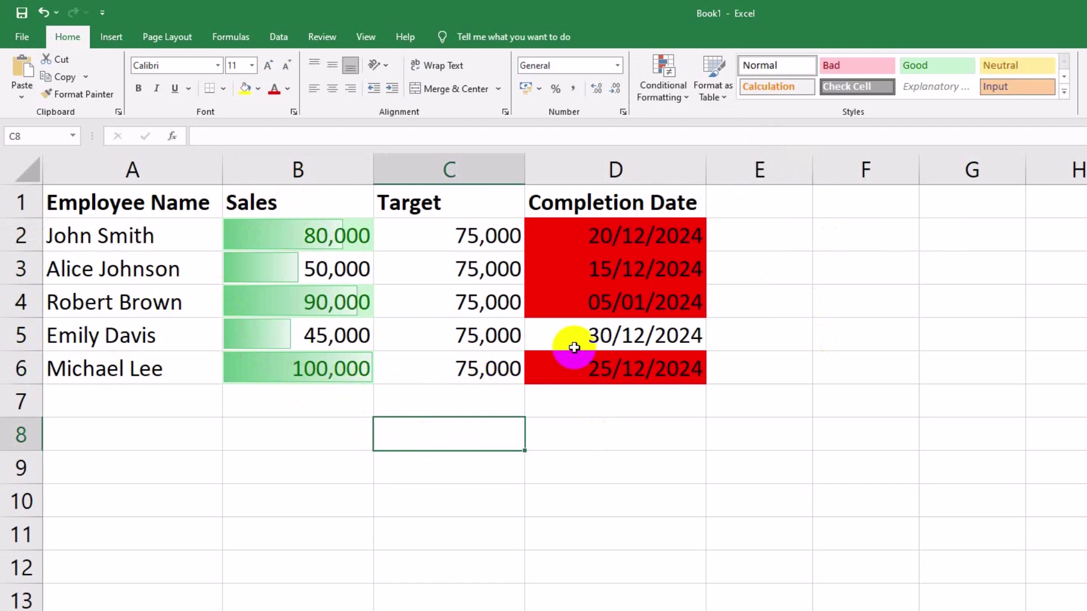
{"action": "left_click", "coordinate": [377, 245]}
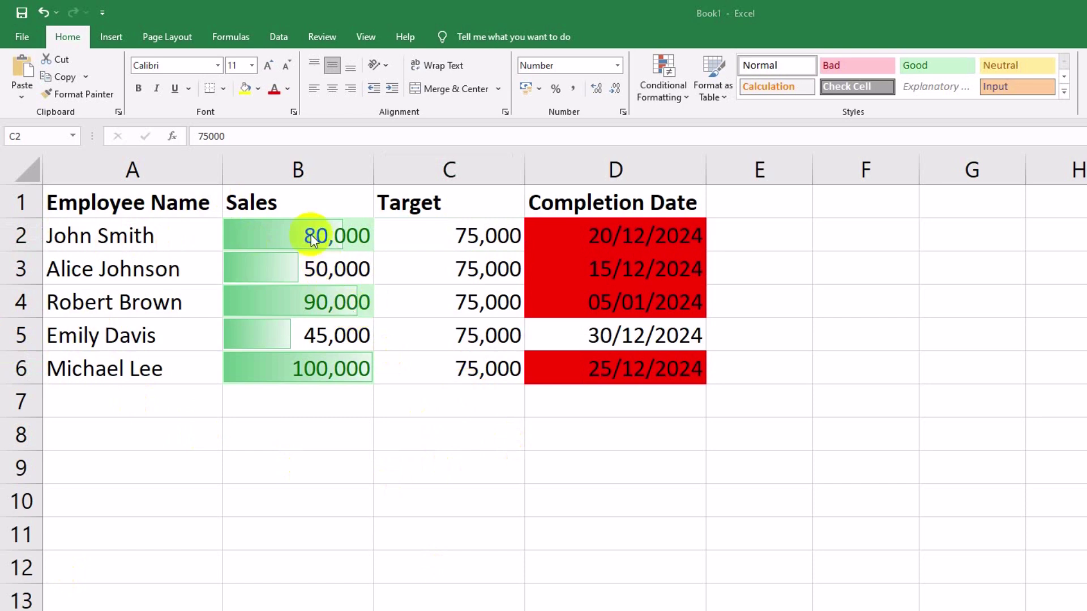
{"action": "left_click", "coordinate": [272, 236]}
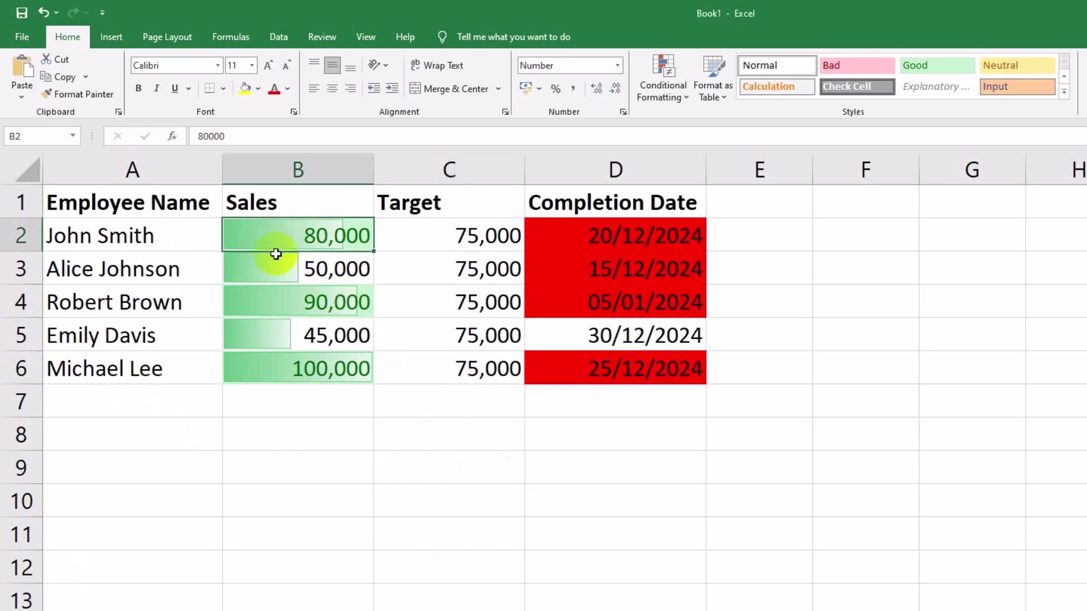
{"action": "left_click", "coordinate": [287, 368], "text": "shift"}
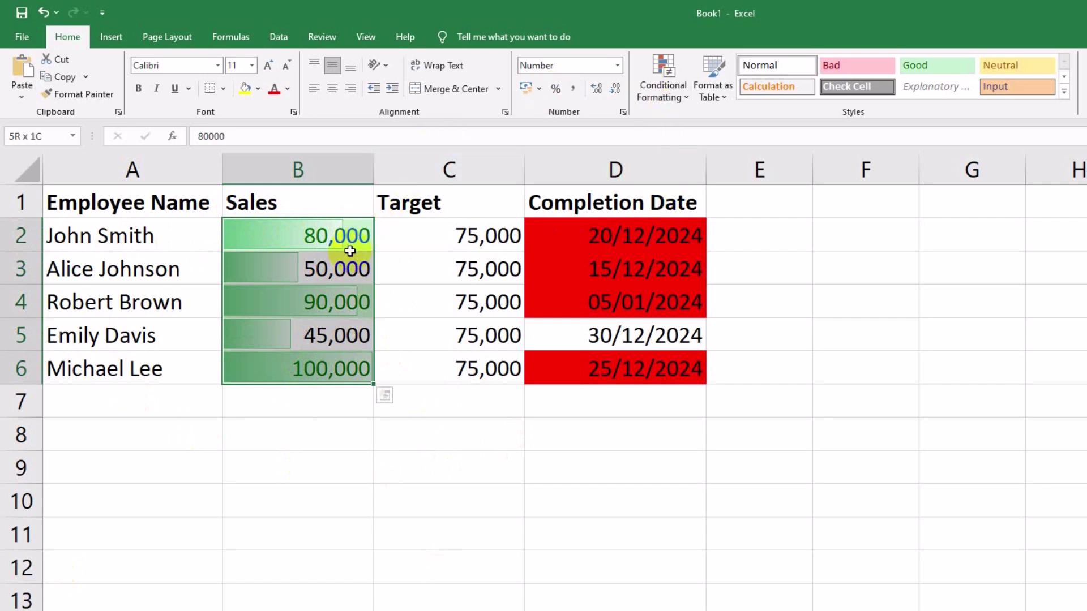
- Add a Top 10% rule to Sales with a custom peach background fill
{"action": "left_click", "coordinate": [643, 69]}
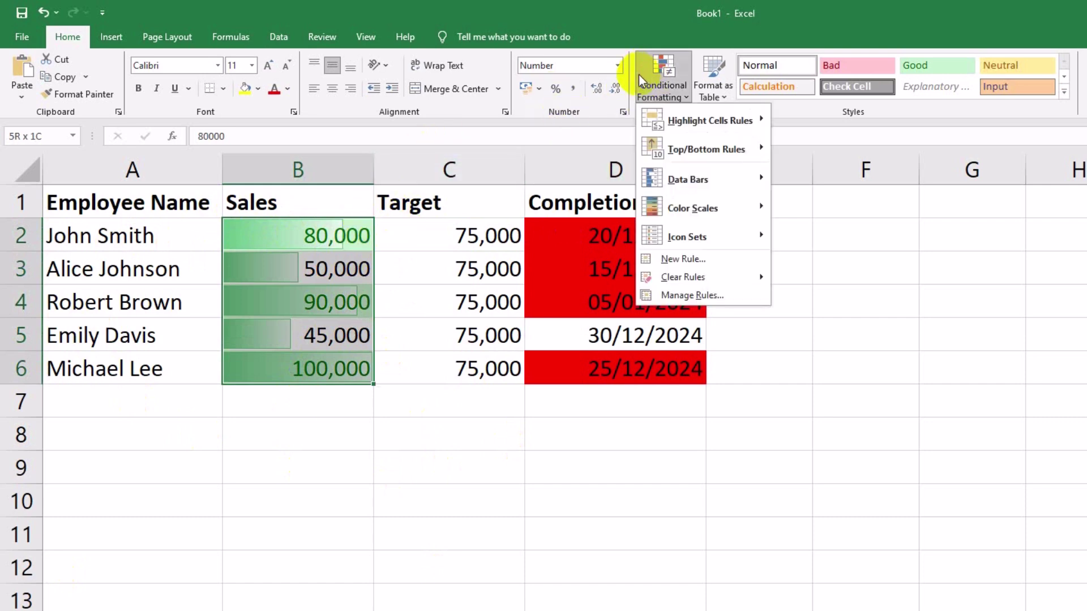
{"action": "mouse_move", "coordinate": [663, 127]}
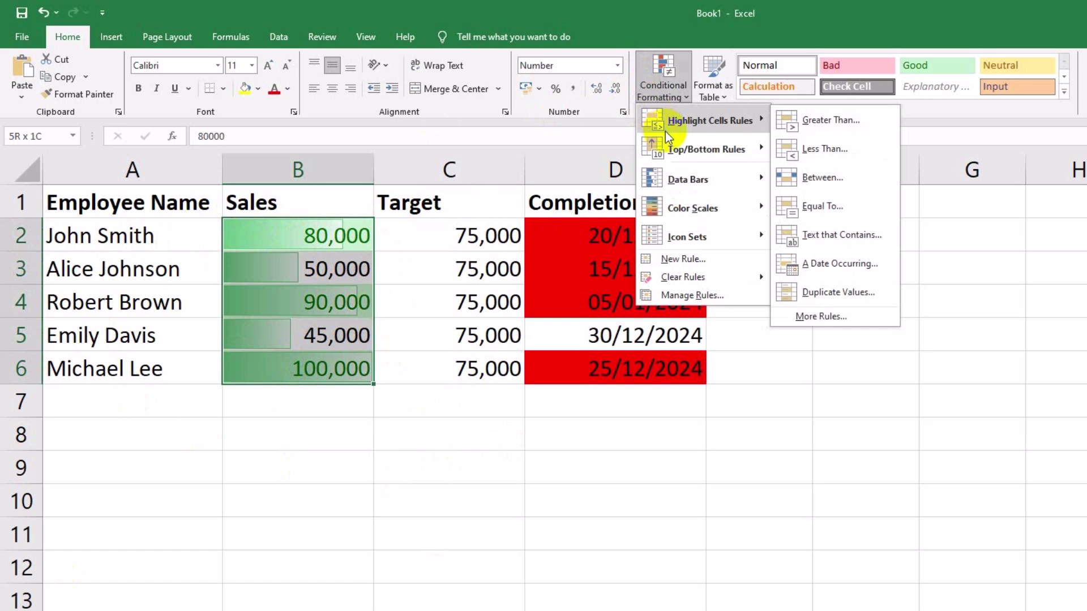
{"action": "mouse_move", "coordinate": [687, 149]}
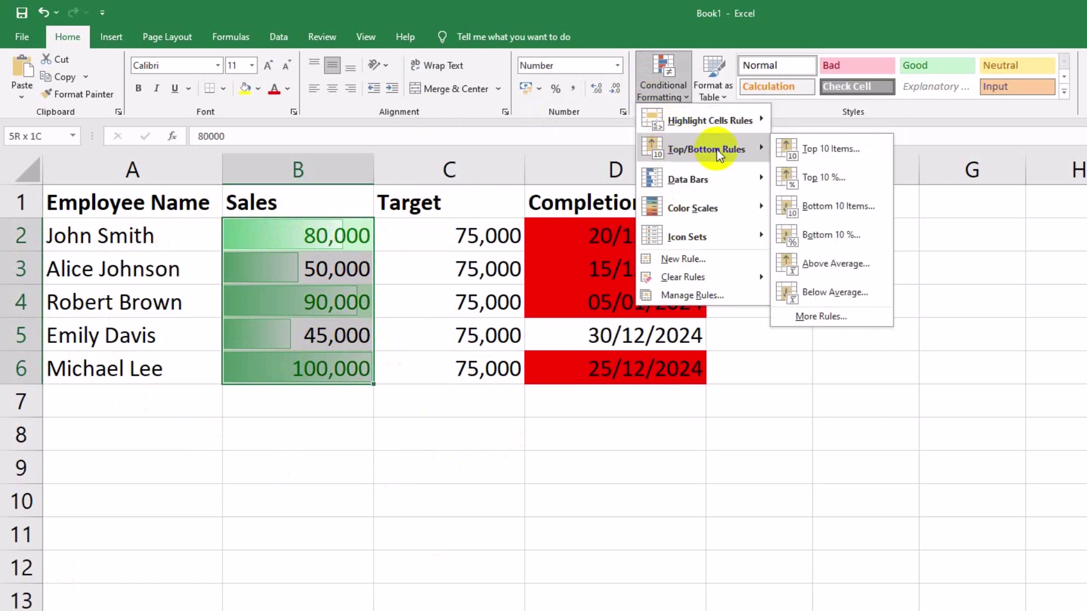
{"action": "left_click", "coordinate": [824, 177]}
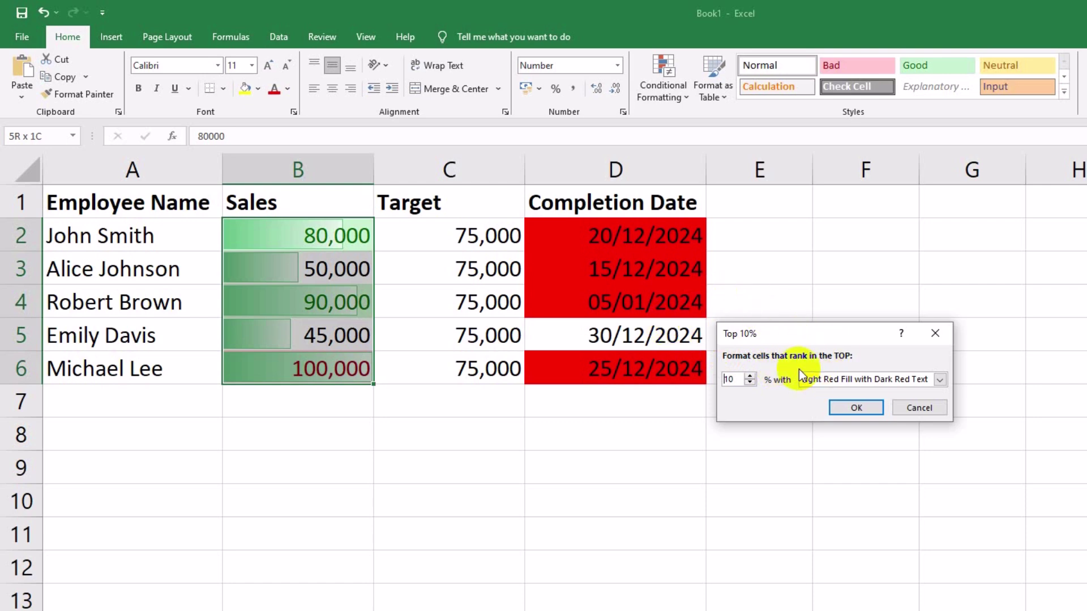
{"action": "left_click", "coordinate": [940, 380]}
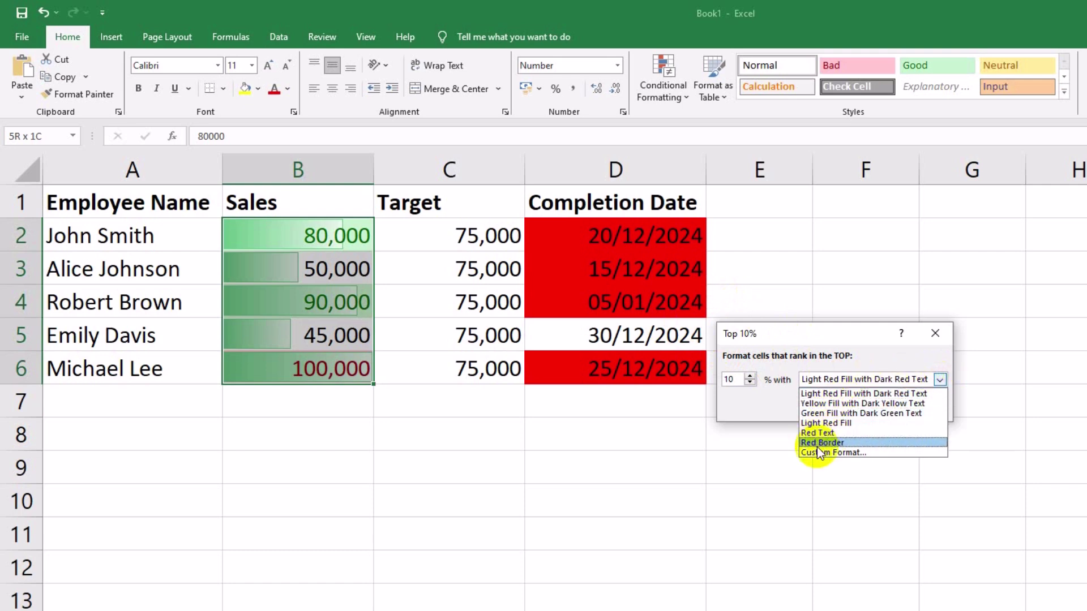
{"action": "left_click", "coordinate": [831, 453]}
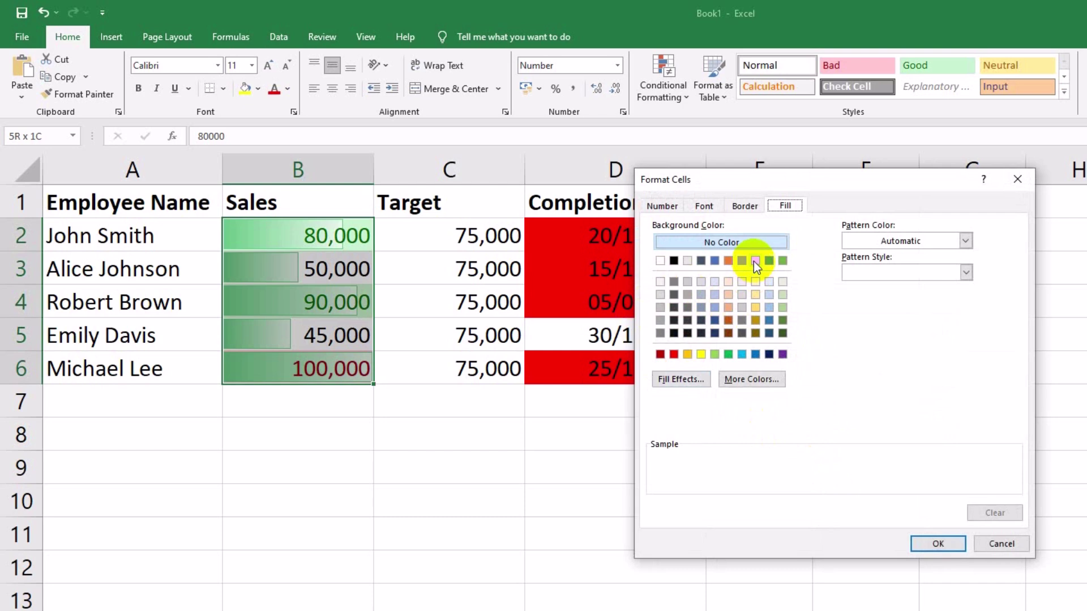
{"action": "left_click", "coordinate": [730, 311]}
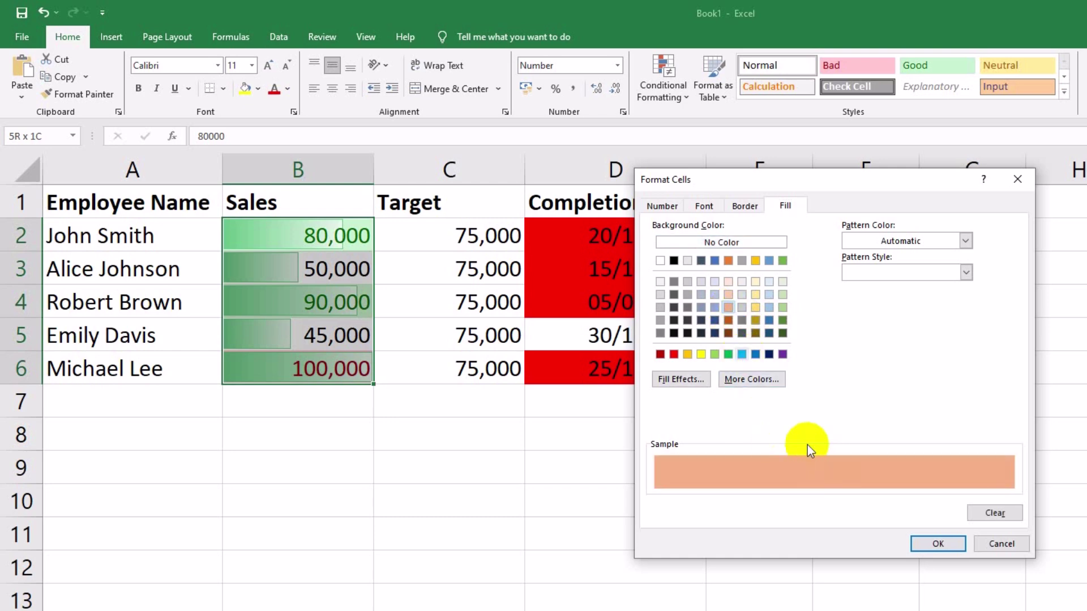
{"action": "left_click", "coordinate": [729, 321]}
{"action": "left_click", "coordinate": [726, 307]}
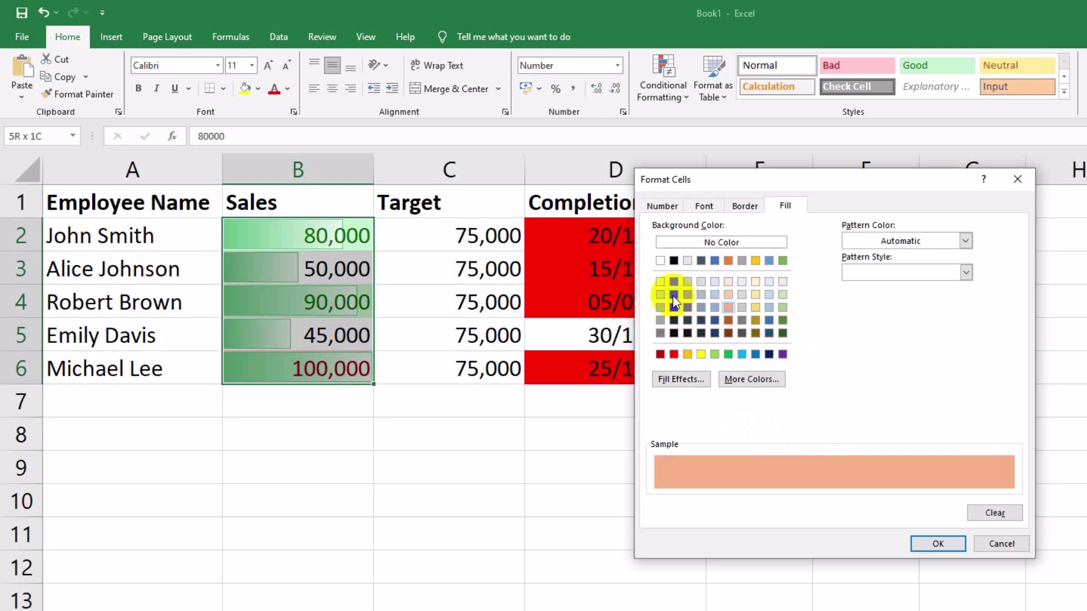
{"action": "left_click", "coordinate": [944, 543]}
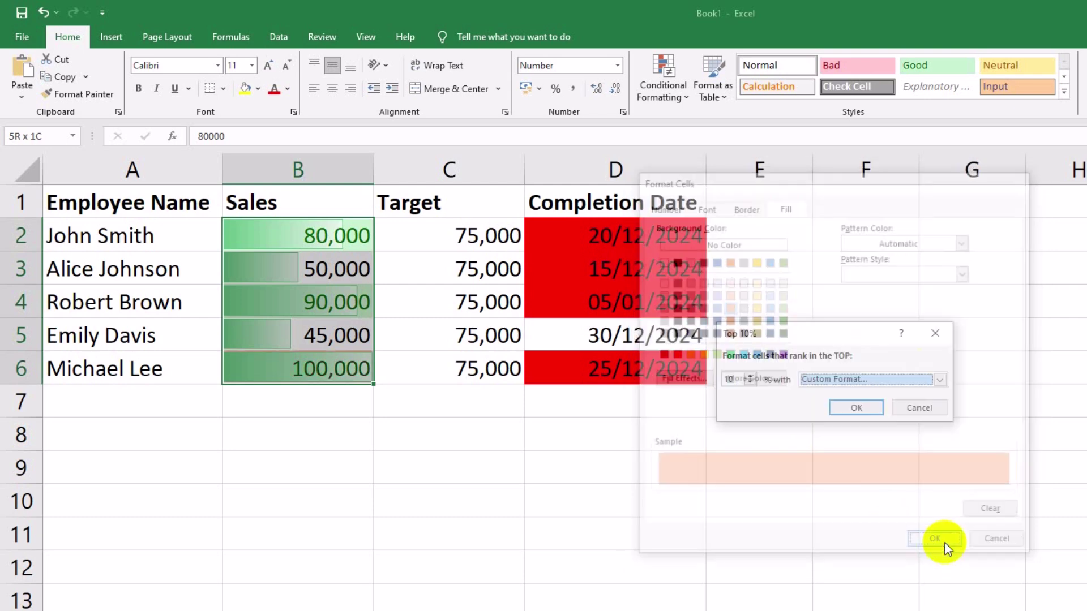
{"action": "left_click", "coordinate": [854, 408]}
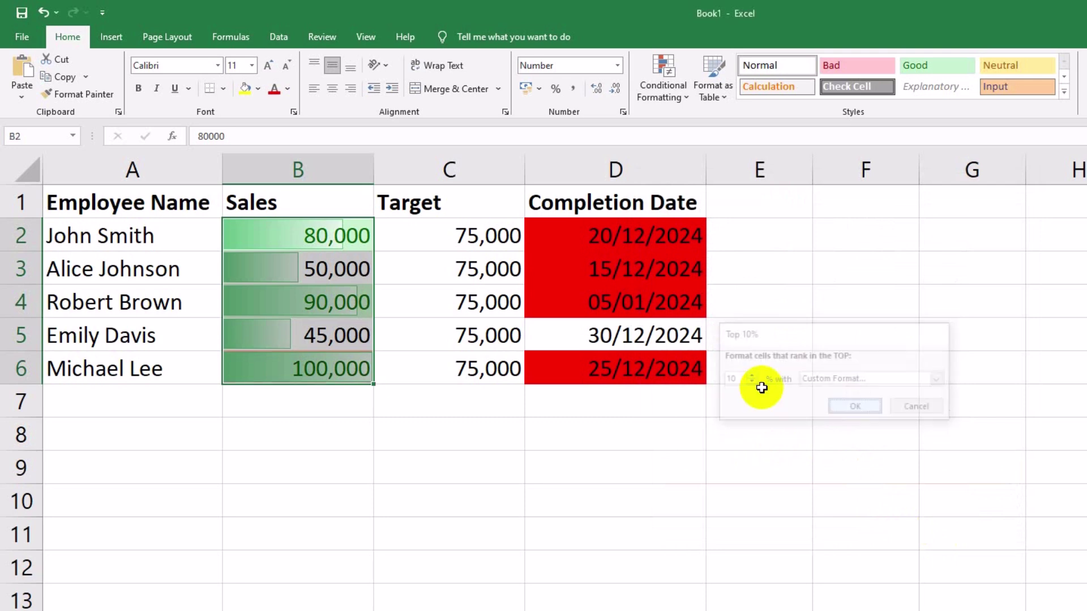
- Check the highlighted 100,000 cell, then reselect the Sales values B2:B6
{"action": "left_click", "coordinate": [296, 395]}
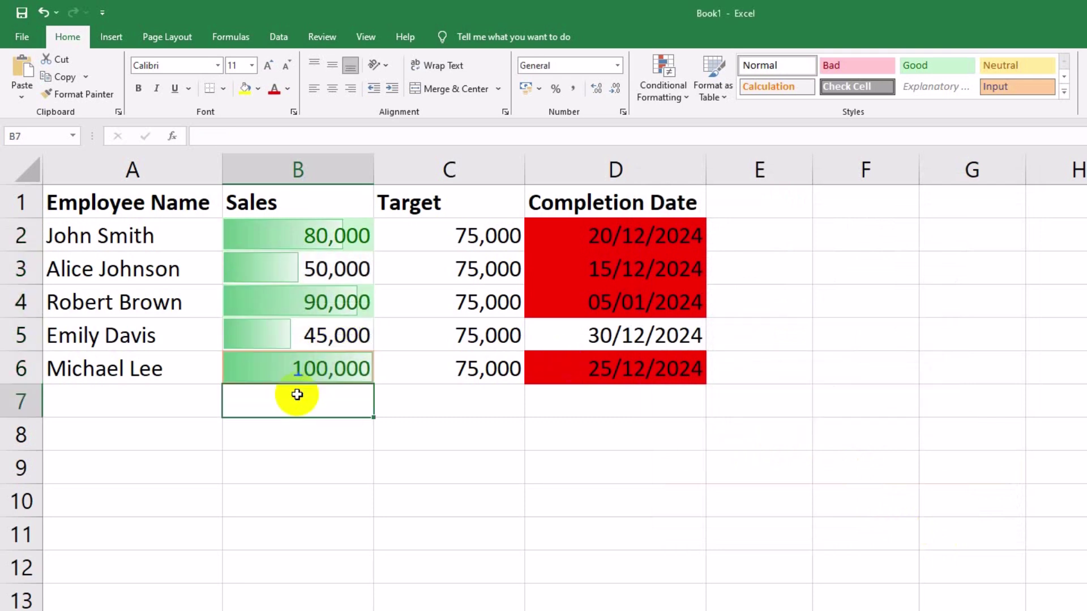
{"action": "left_click", "coordinate": [350, 365]}
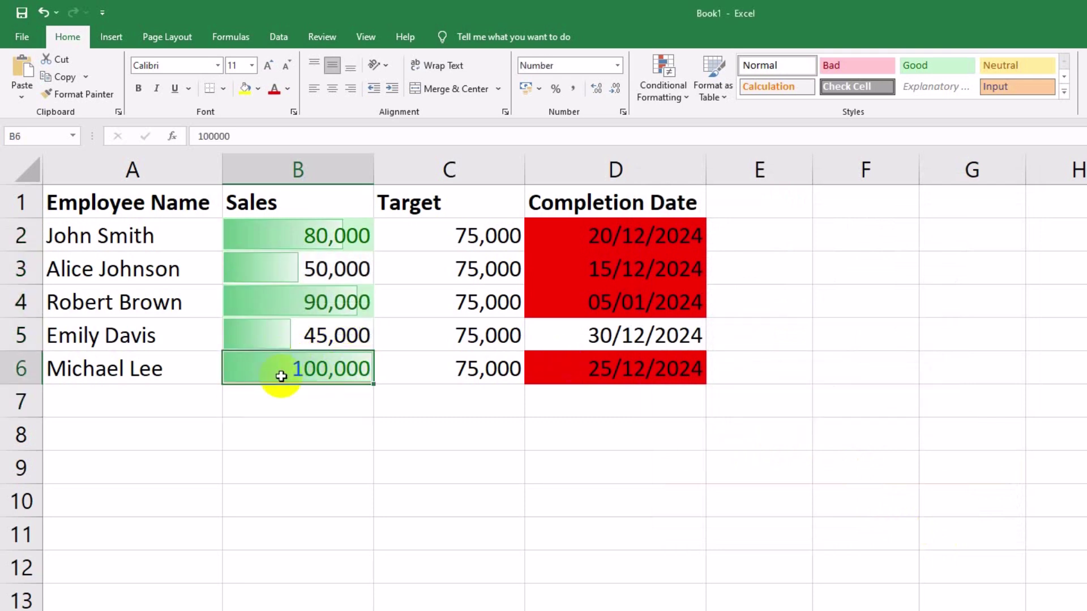
{"action": "left_click", "coordinate": [289, 407]}
{"action": "left_click", "coordinate": [269, 364]}
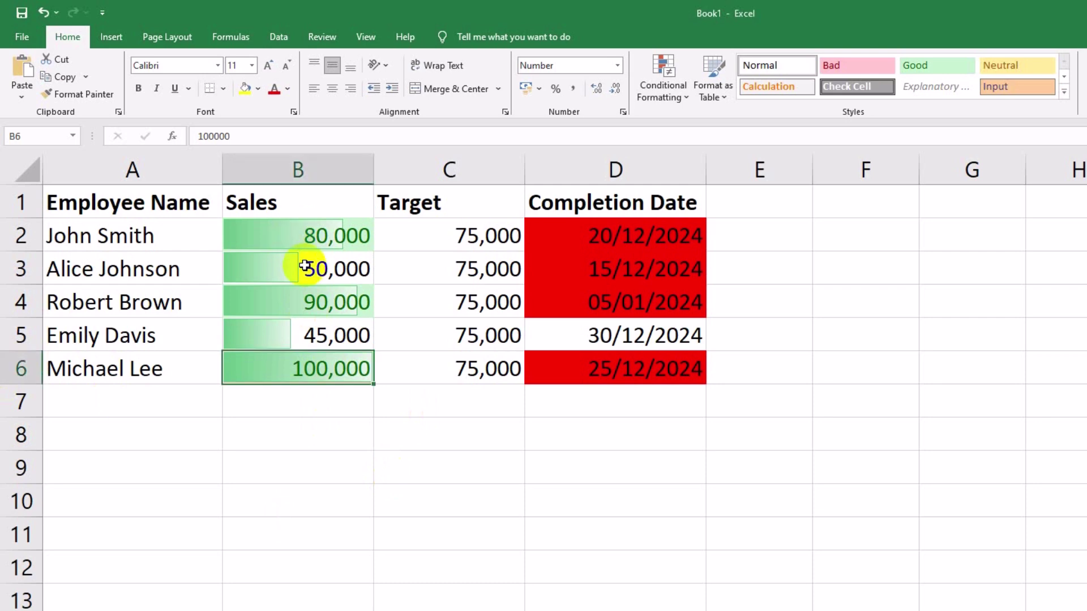
{"action": "left_click", "coordinate": [296, 235]}
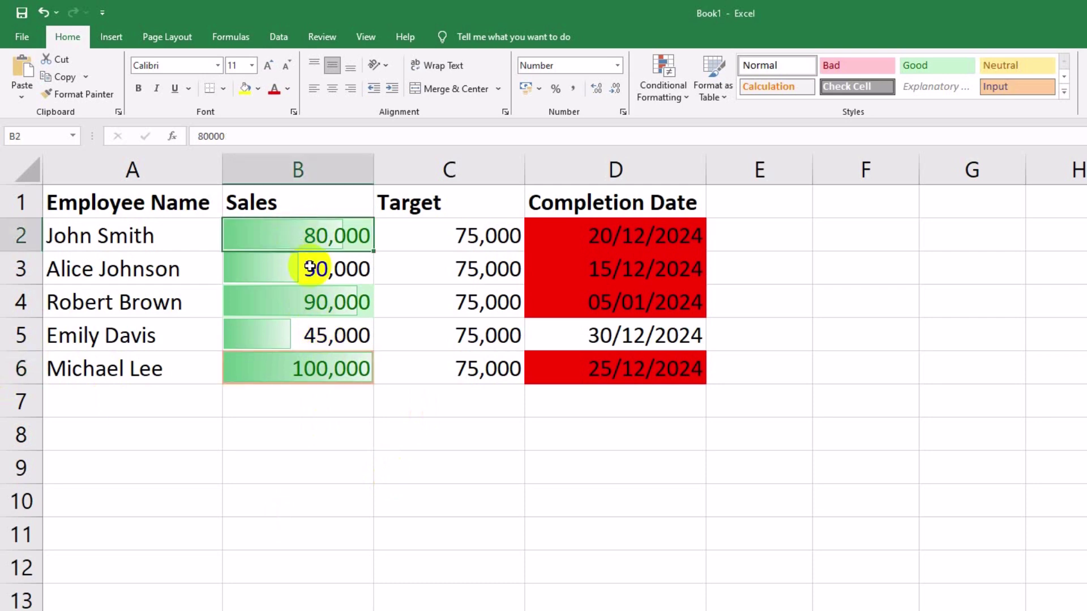
{"action": "left_click", "coordinate": [327, 368], "text": "shift"}
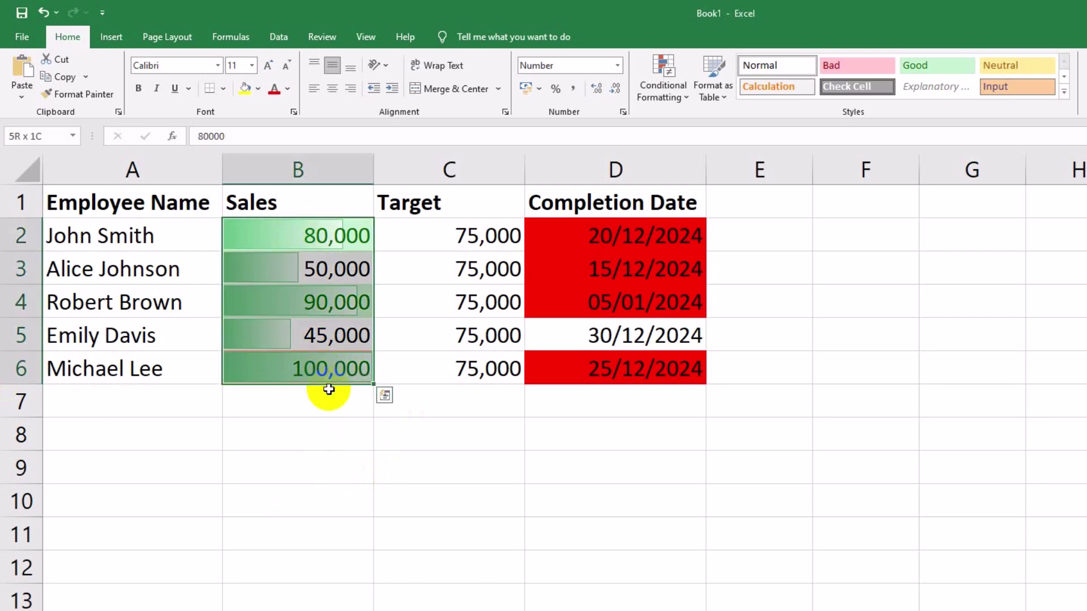
- Apply 3 Traffic Lights (Unrimmed) icons to Sales and check the 100,000, 90,000 and 80,000 cells
{"action": "left_click", "coordinate": [671, 76]}
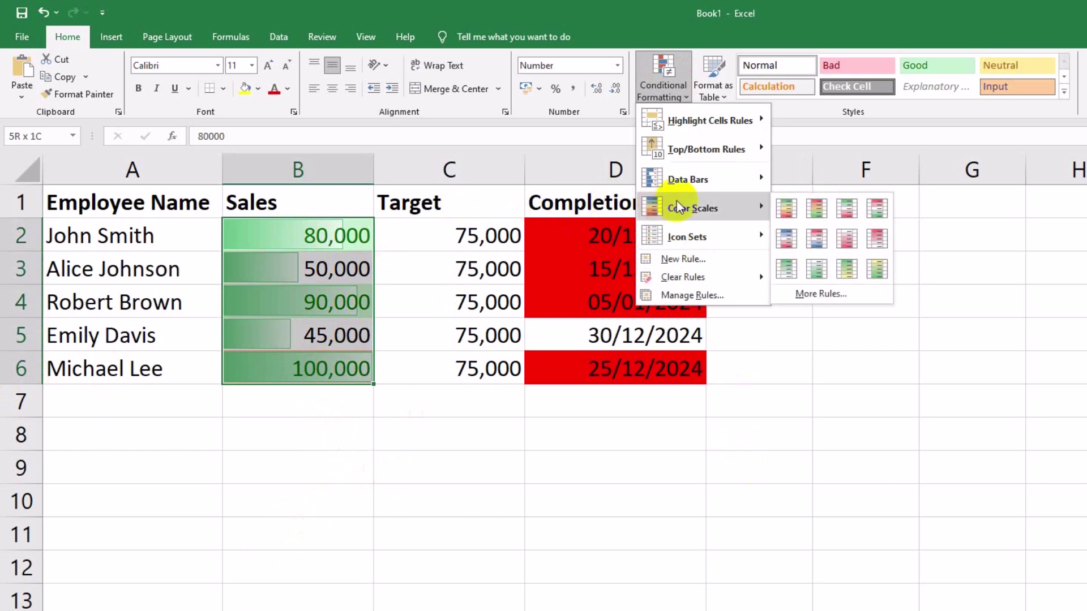
{"action": "mouse_move", "coordinate": [648, 234]}
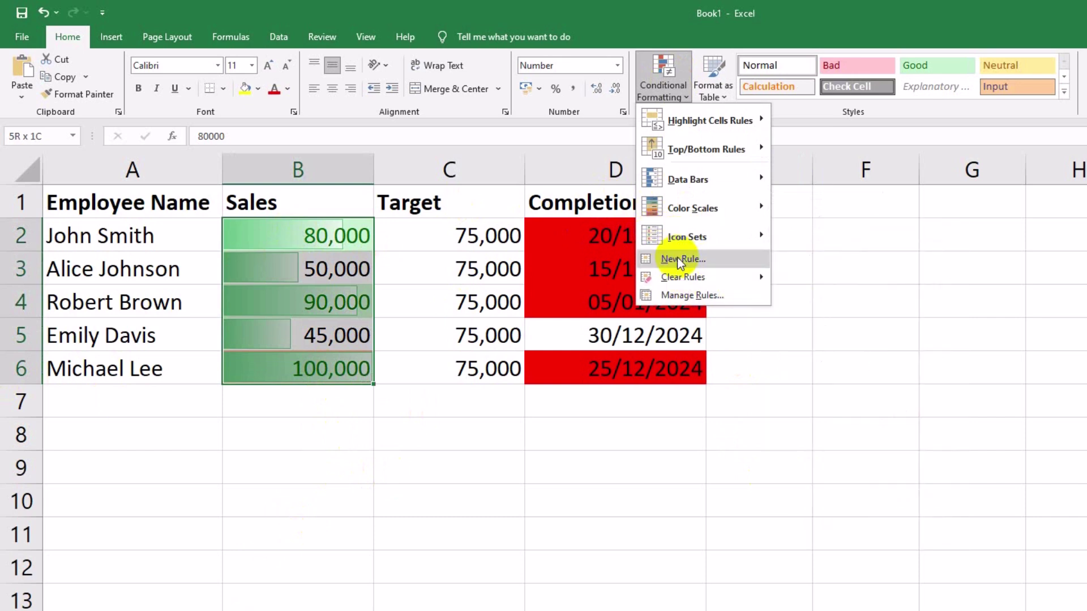
{"action": "mouse_move", "coordinate": [691, 236]}
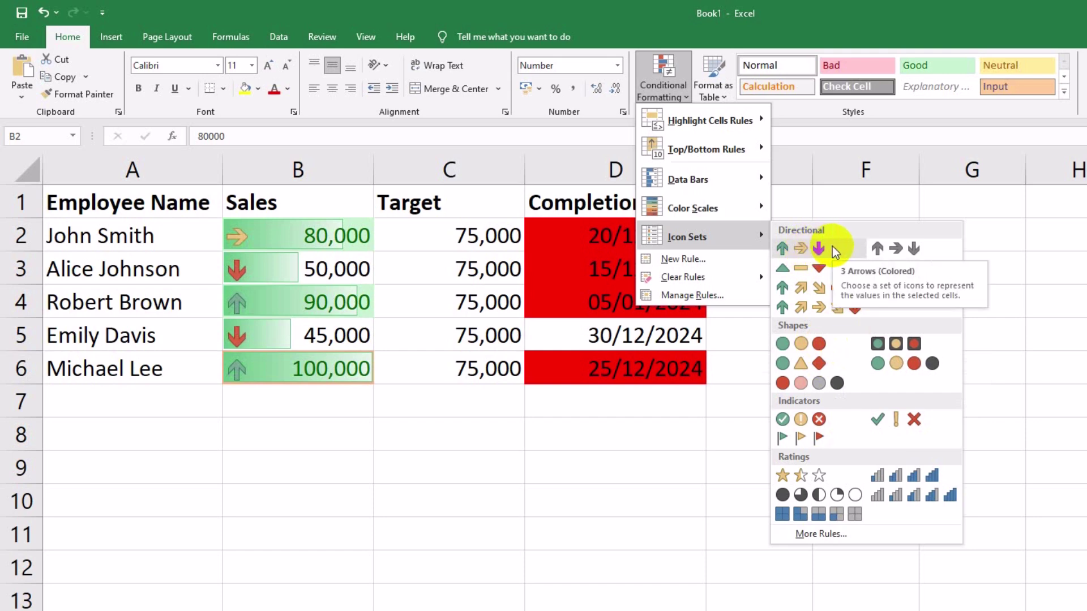
{"action": "left_click", "coordinate": [844, 347]}
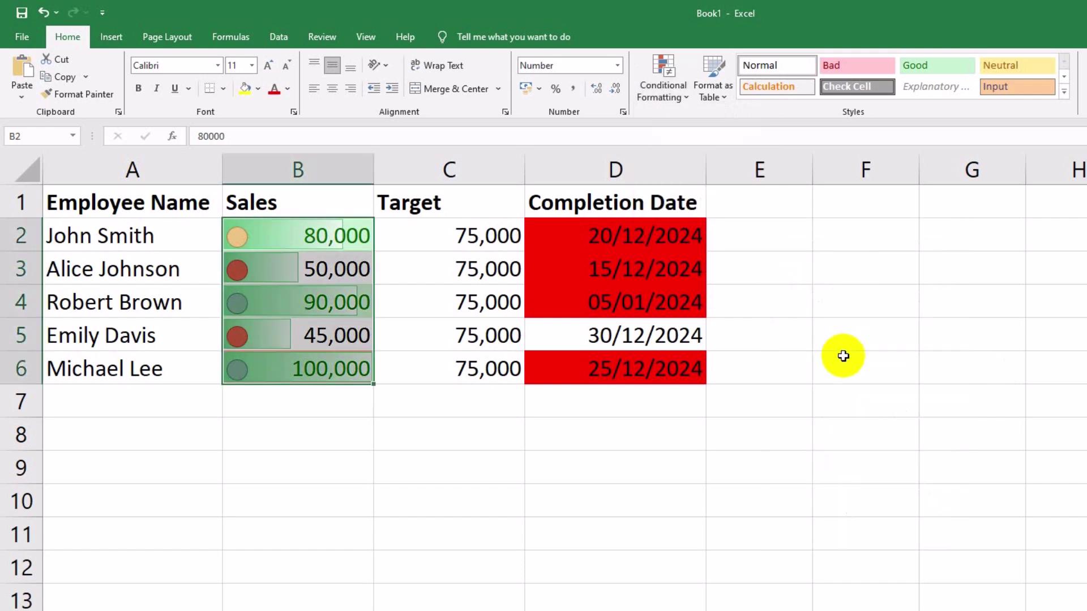
{"action": "left_click", "coordinate": [286, 398]}
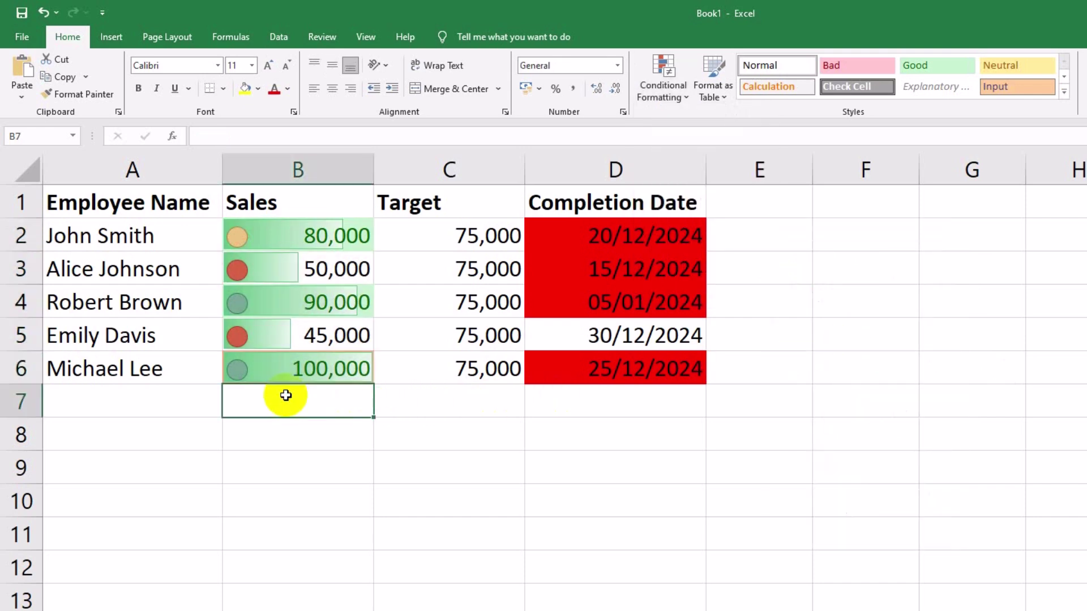
{"action": "left_click", "coordinate": [245, 368]}
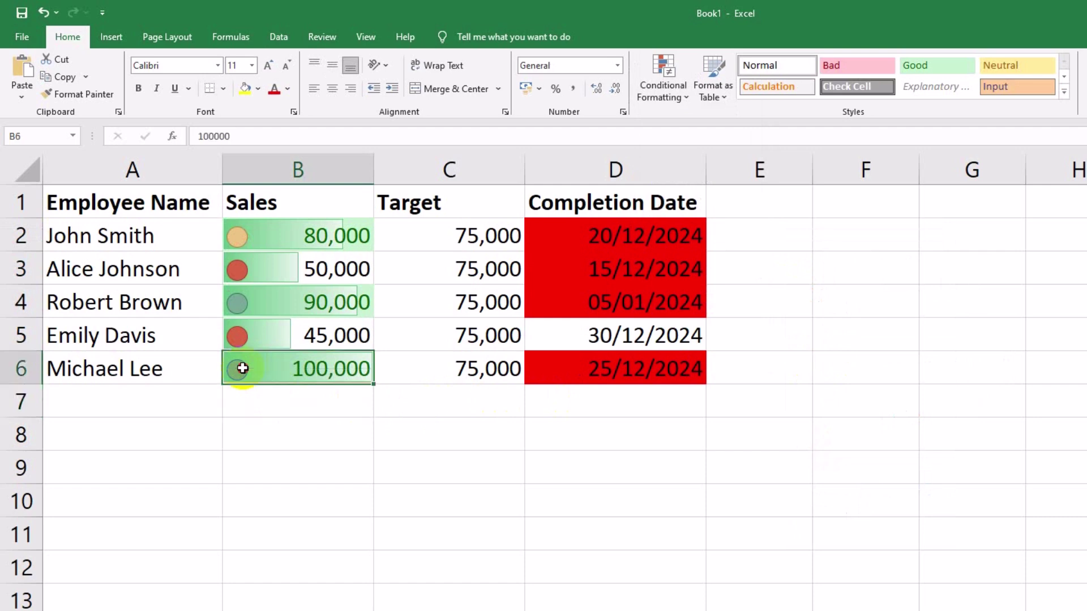
{"action": "left_click", "coordinate": [248, 296]}
{"action": "left_click", "coordinate": [245, 238]}
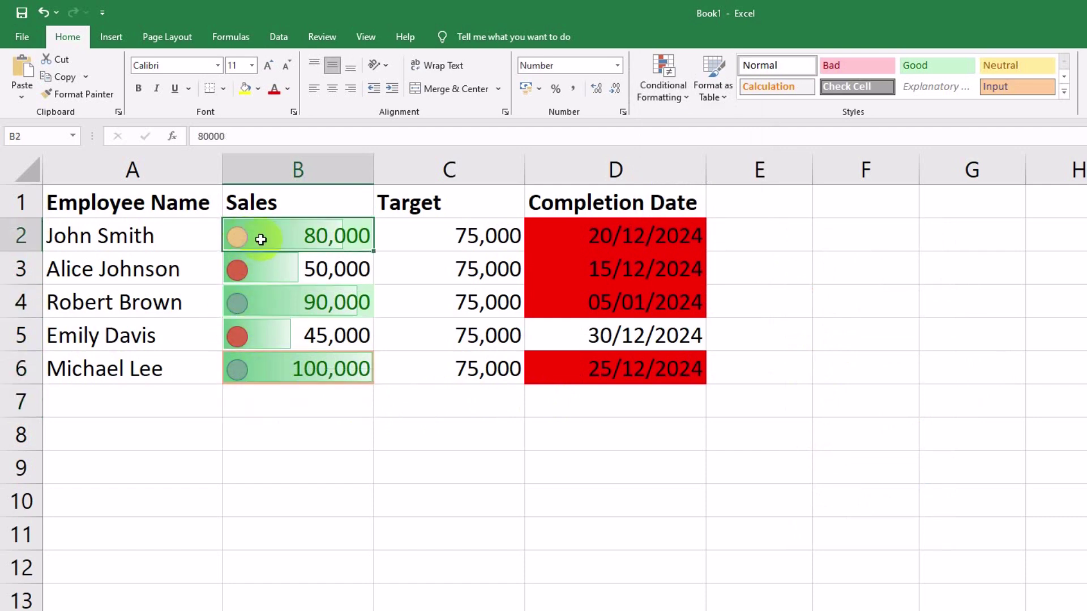